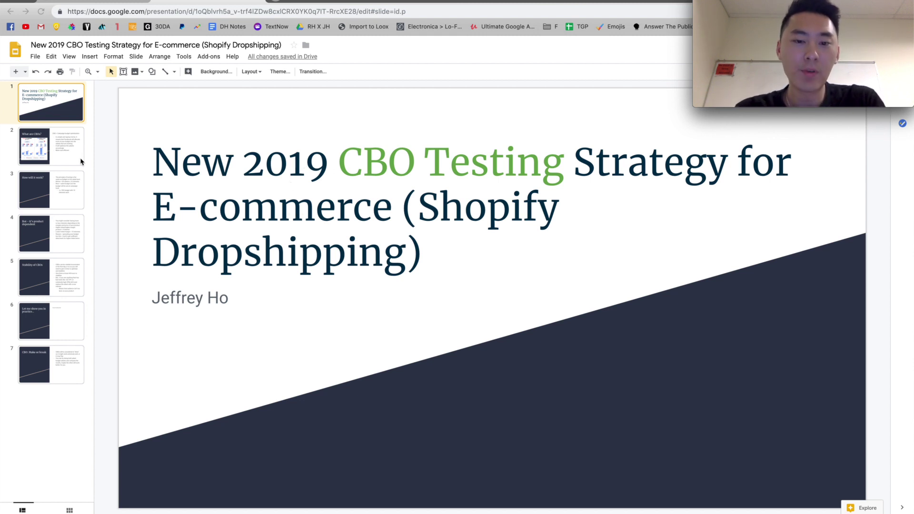
Show the 'What are CBOs?' slide, then advance to the 'How will it work?' slide
left_click(66, 158)
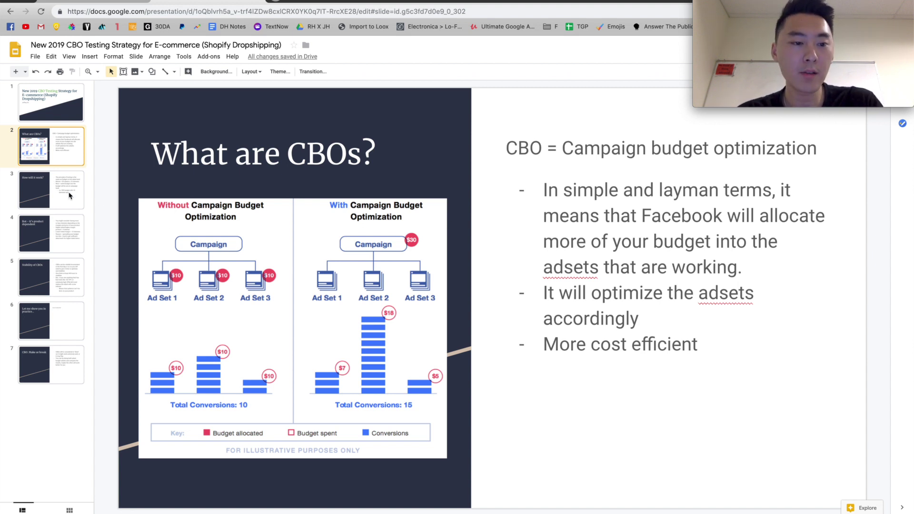
left_click(64, 193)
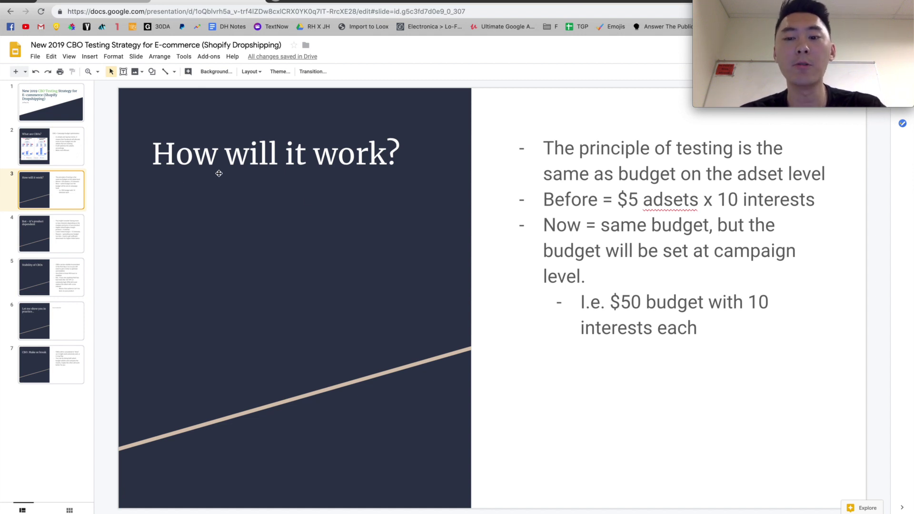
Place the cursor in the $50 budget bullet, then move to slide 4, 'But - it's product dependent'
left_click(727, 225)
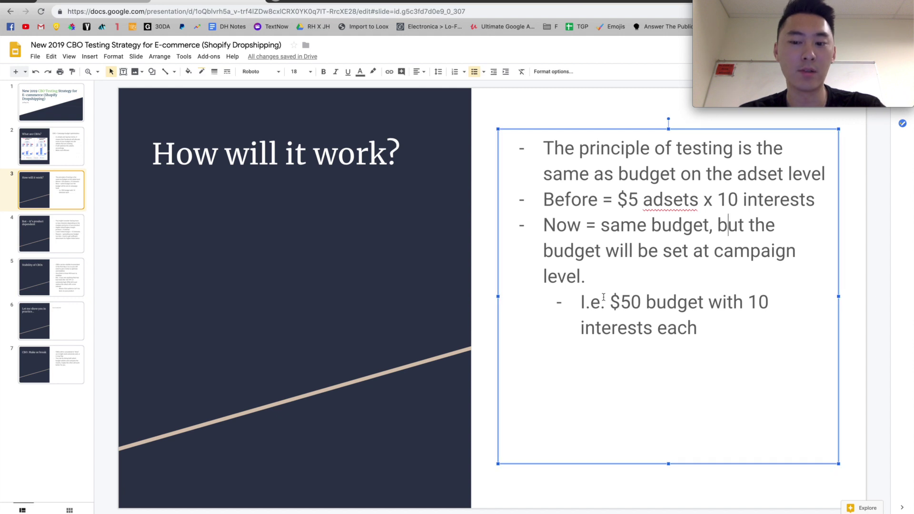
left_click(699, 303)
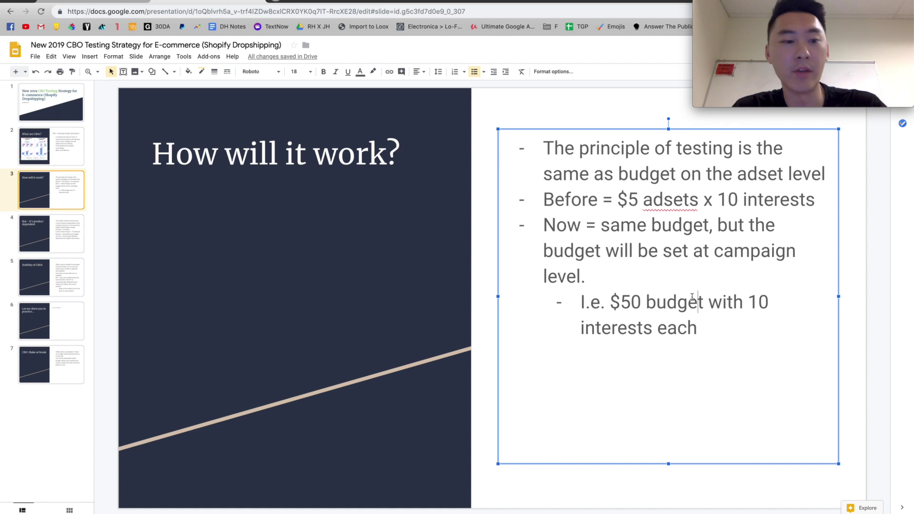
left_click(62, 233)
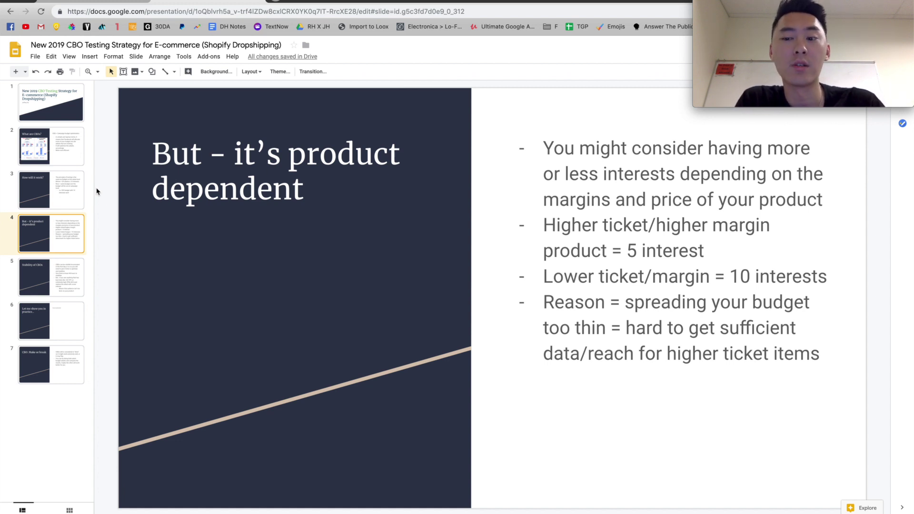
Go to slide 5, 'Stability of CBOs', on the 48-hour stabilization rule
left_click(60, 277)
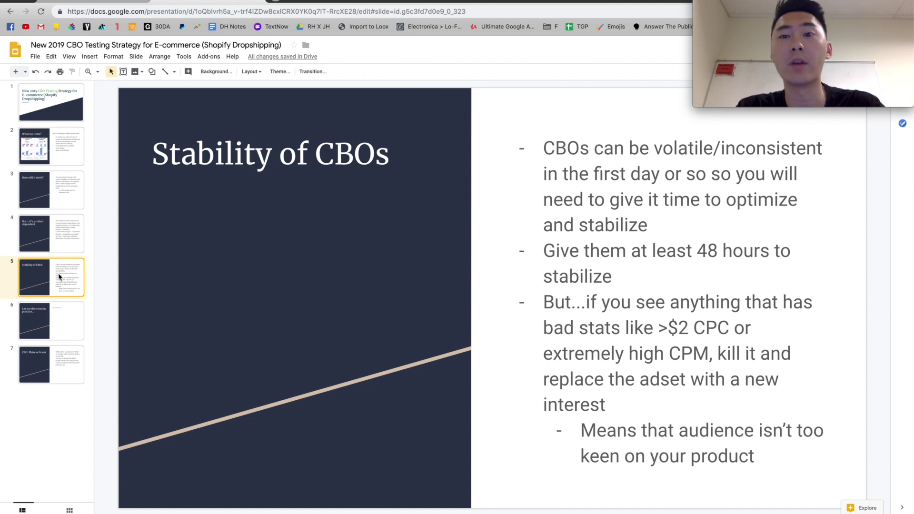
Show the 'Let me show you in practice...' slide, then switch to the Ads Manager Campaigns page
left_click(50, 316)
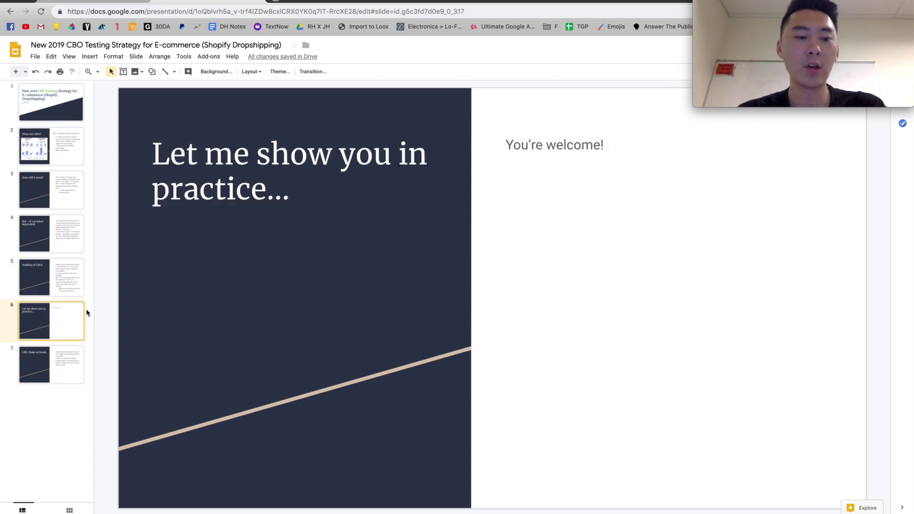
left_click(93, 2)
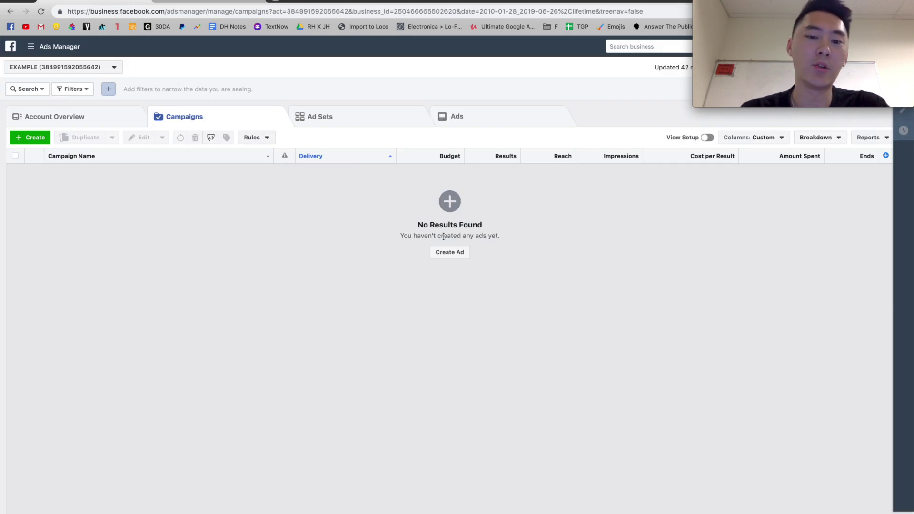
Begin a new campaign in Quick Creation with Conversions as the campaign objective
left_click(455, 257)
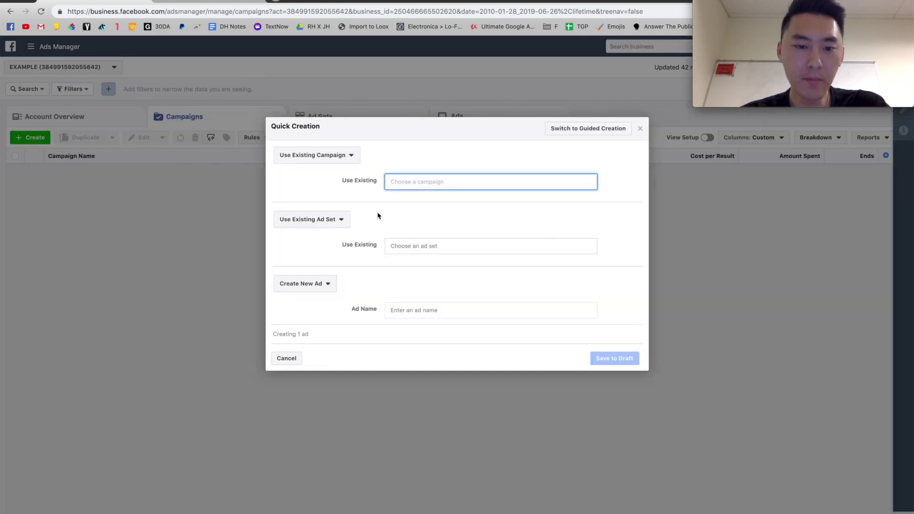
left_click(320, 156)
left_click(328, 173)
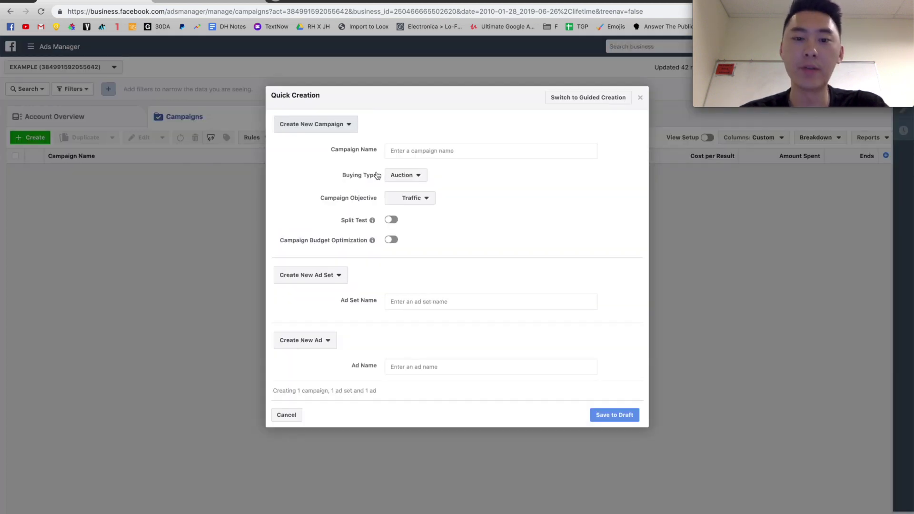
left_click(423, 197)
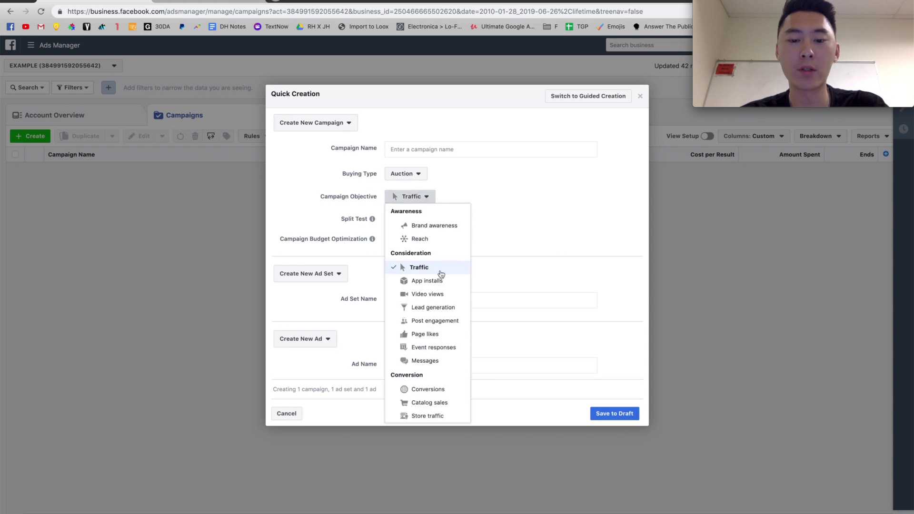
left_click(419, 390)
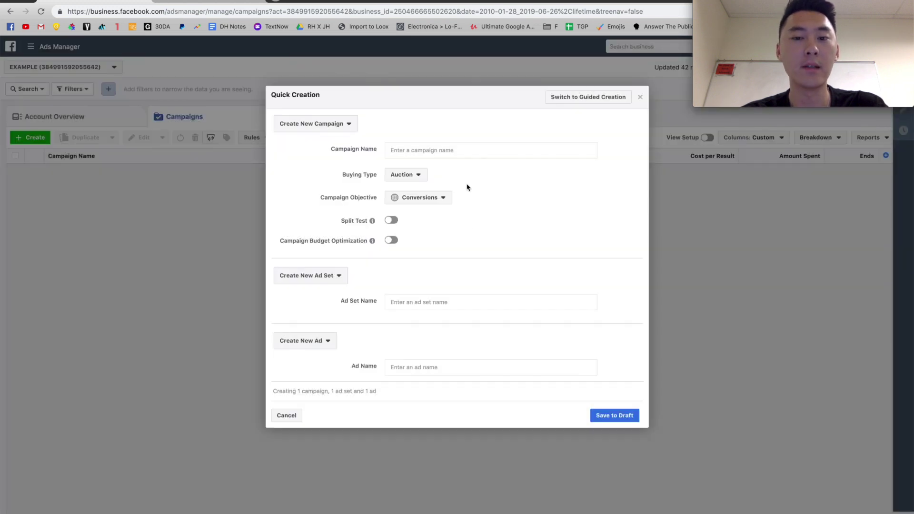
left_click(448, 150)
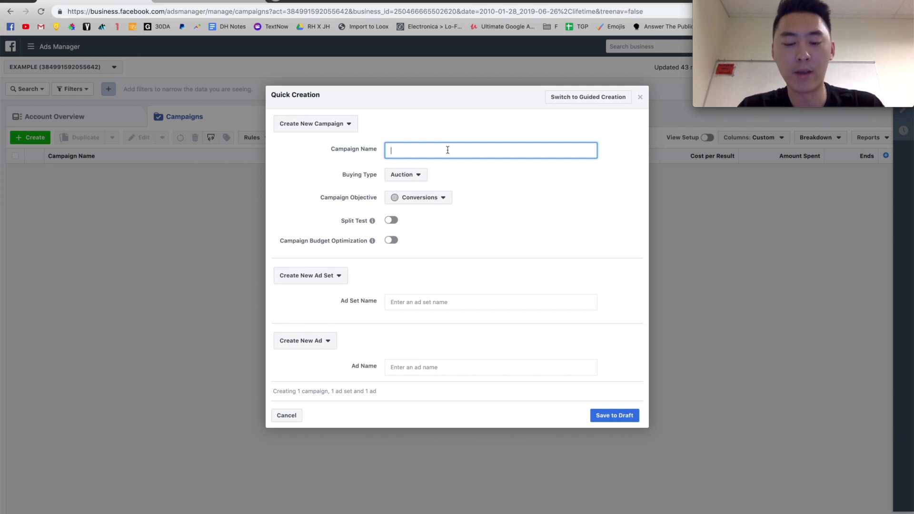
Name the campaign 'BIG 4_KITCHEN TOOL_COLD_TRAFFIC_TEST_CBO'
type("BI")
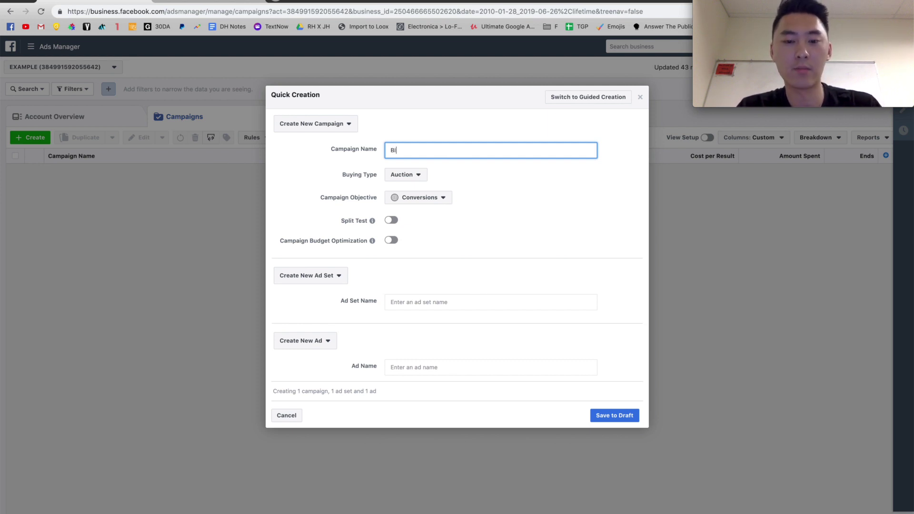
type("G 4 ")
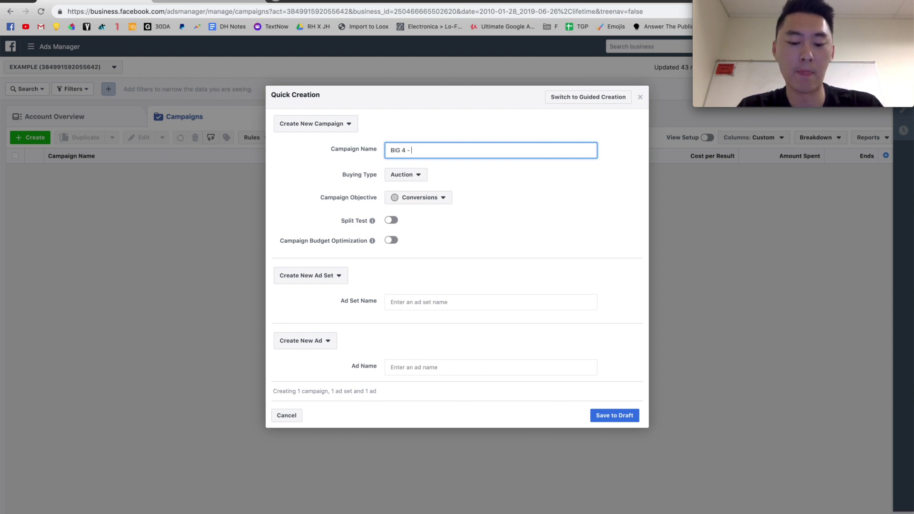
type("_")
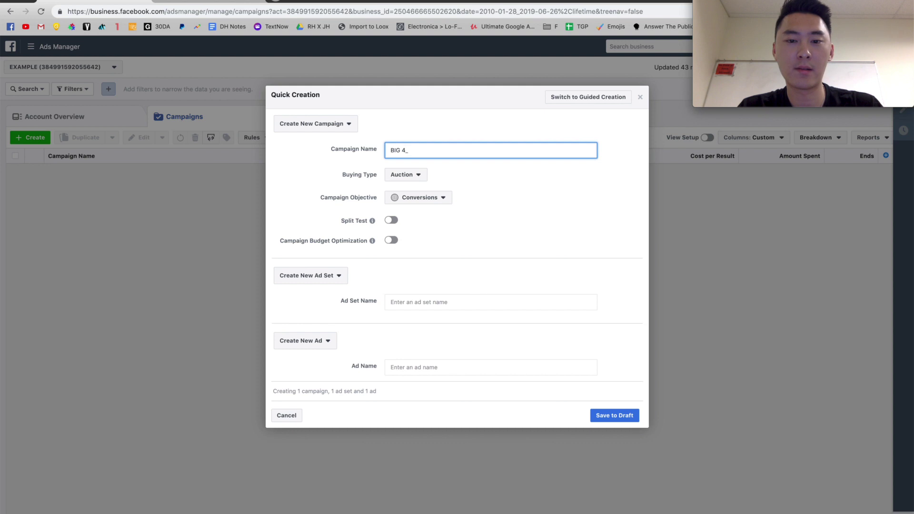
type("KCOLD_TRAFFIC")
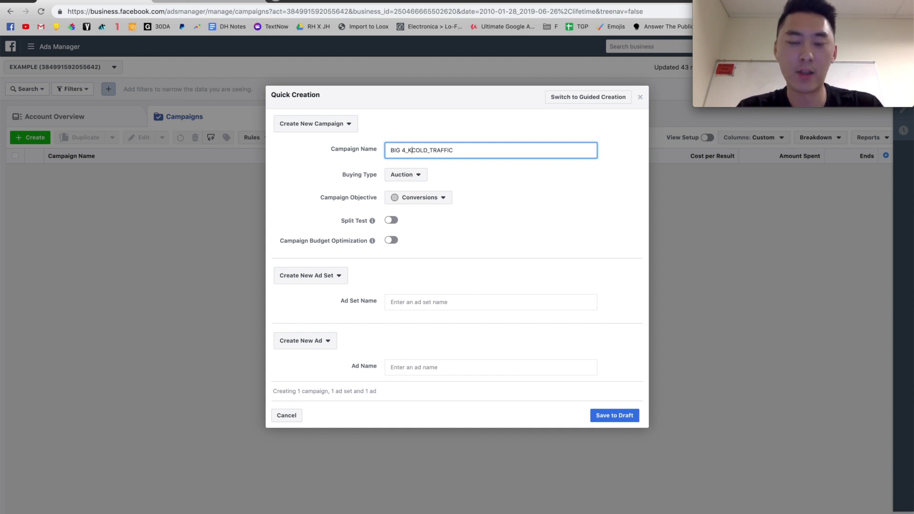
type("ITCHEN TOO")
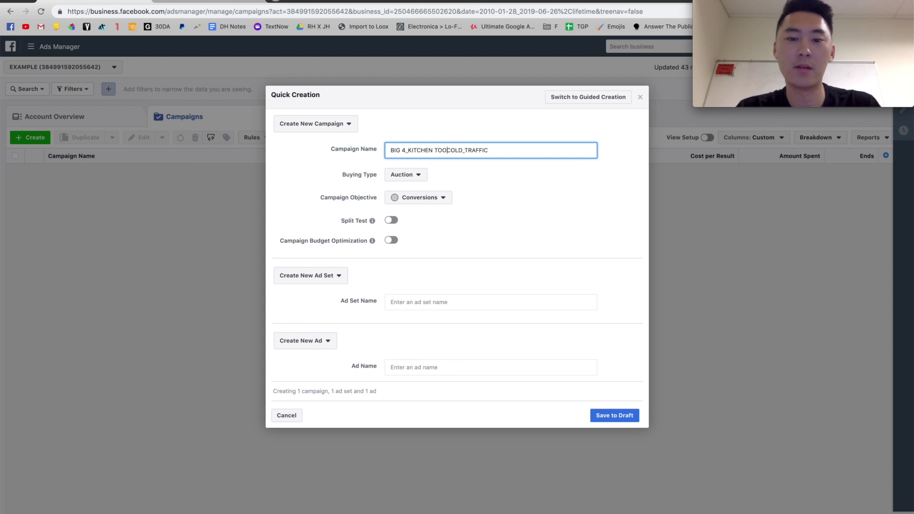
type("L_")
left_click(499, 152)
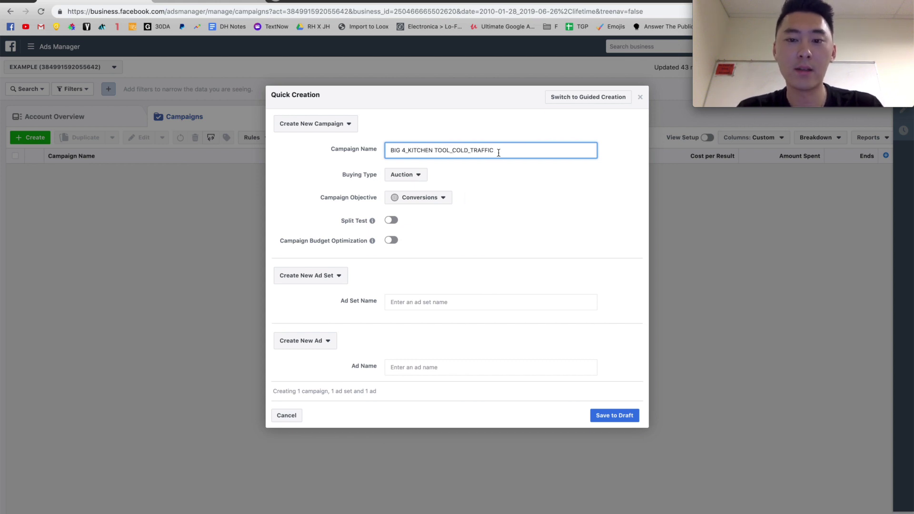
type("_TEST")
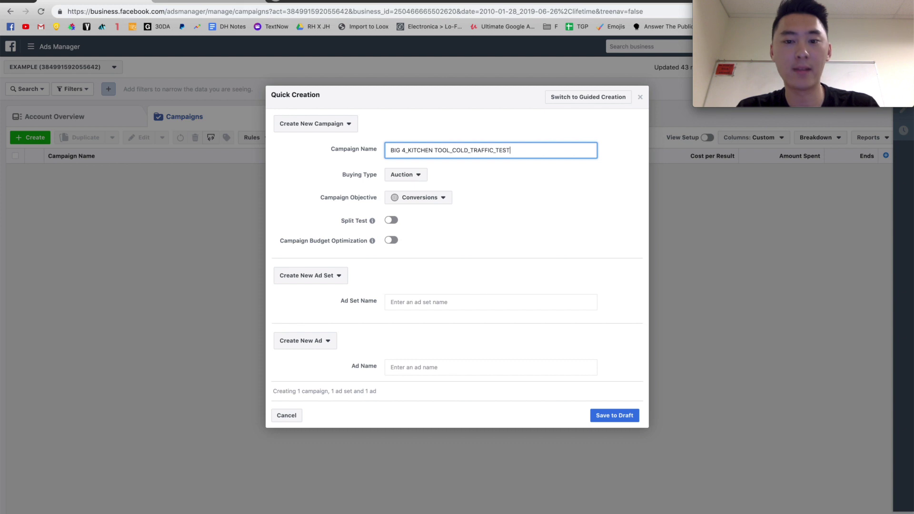
type("_CBO")
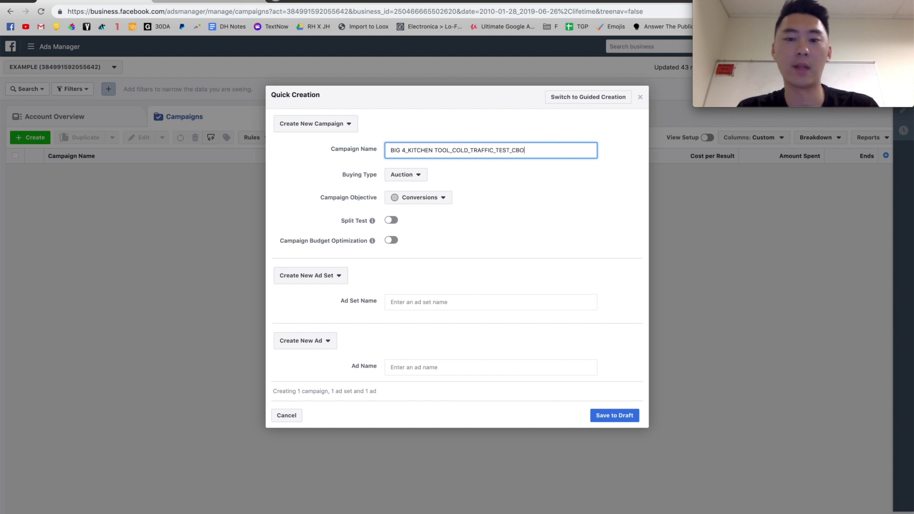
triple_click(483, 151)
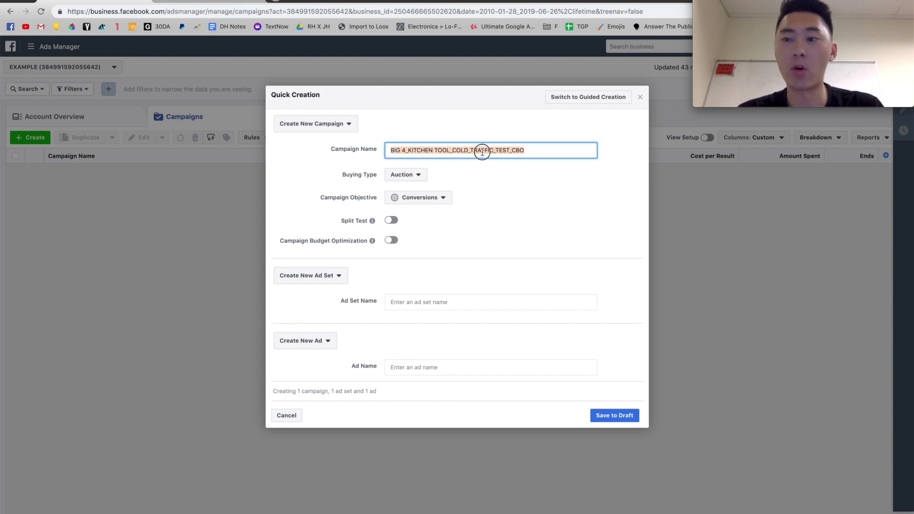
left_click(478, 183)
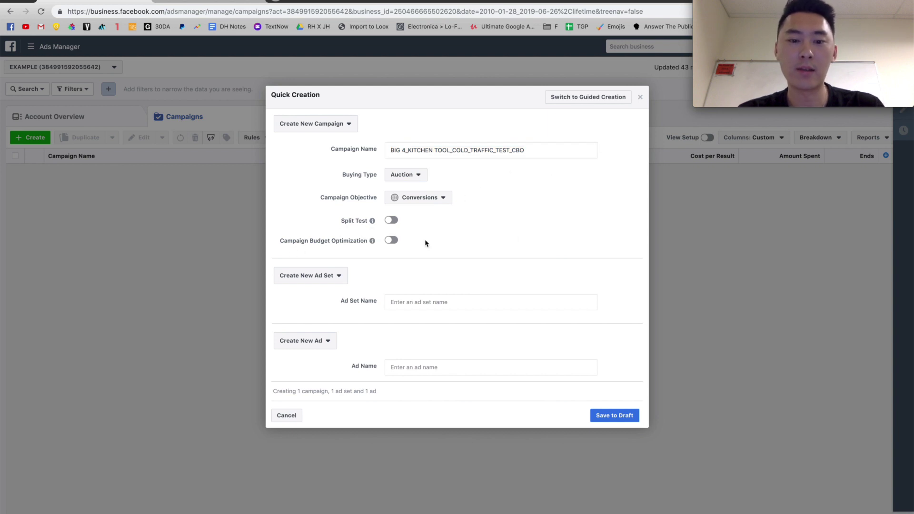
Turn on campaign budget optimization with a $50.00 daily budget
left_click(389, 240)
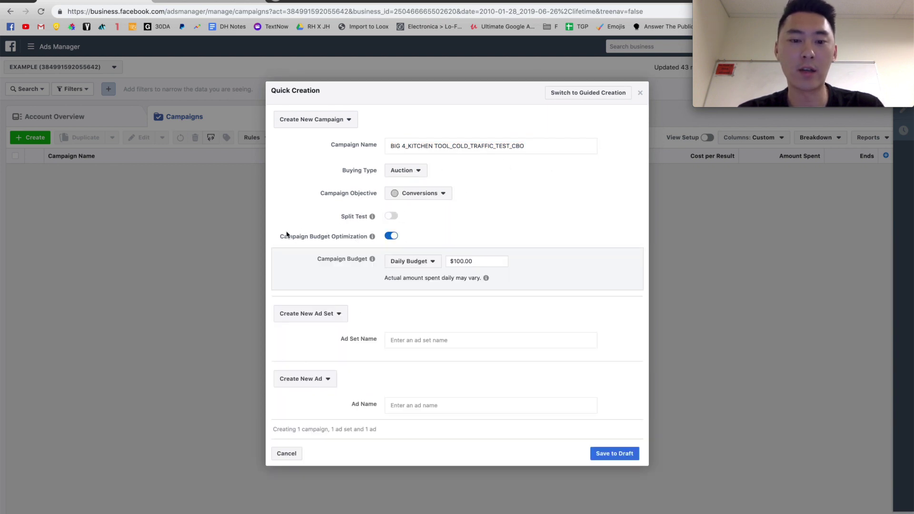
double_click(493, 260)
type("50")
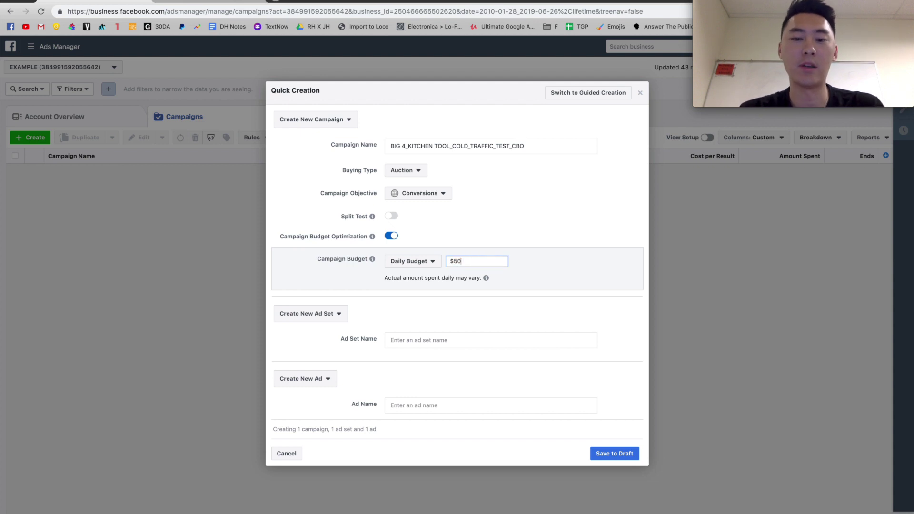
left_click(498, 314)
scroll(498, 313, "down", 1)
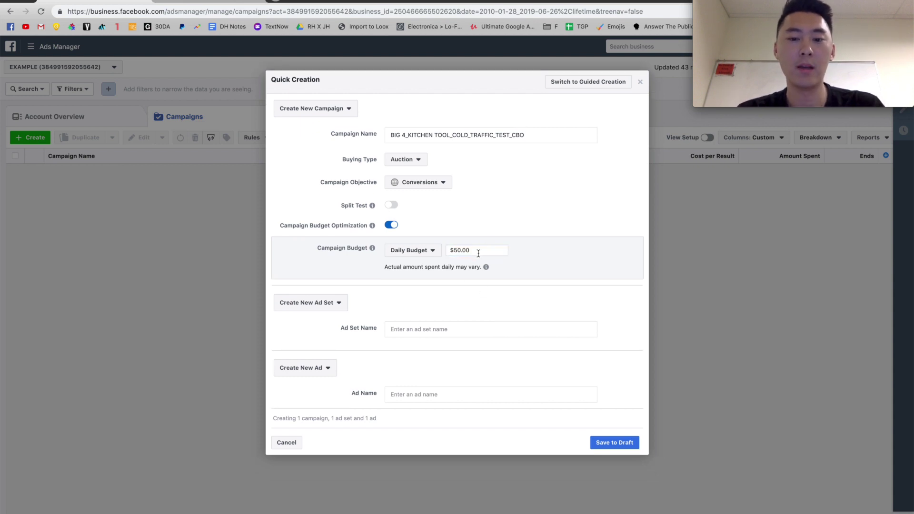
left_click(436, 326)
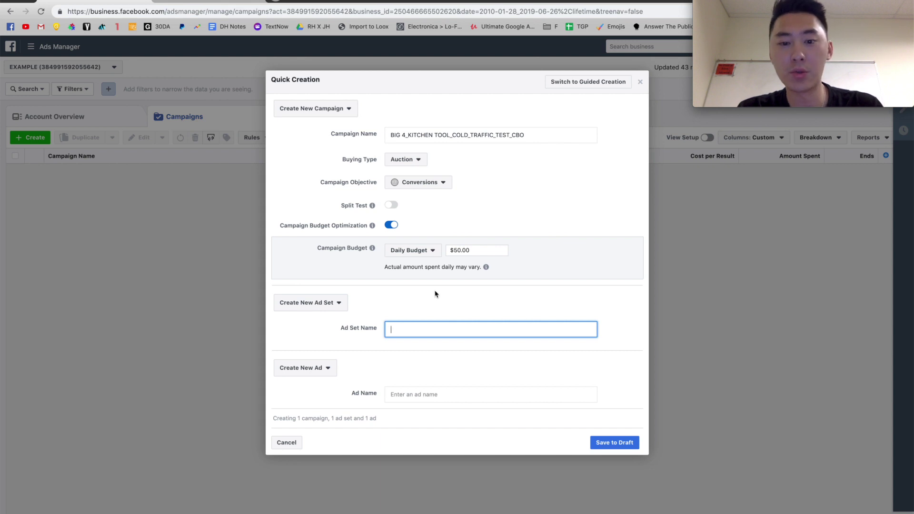
Enter ad set name 'Kitchenware - 23+' and ad name 'Kitchenware Creative 1', then save the draft
type("KITCHENW")
key("super+a")
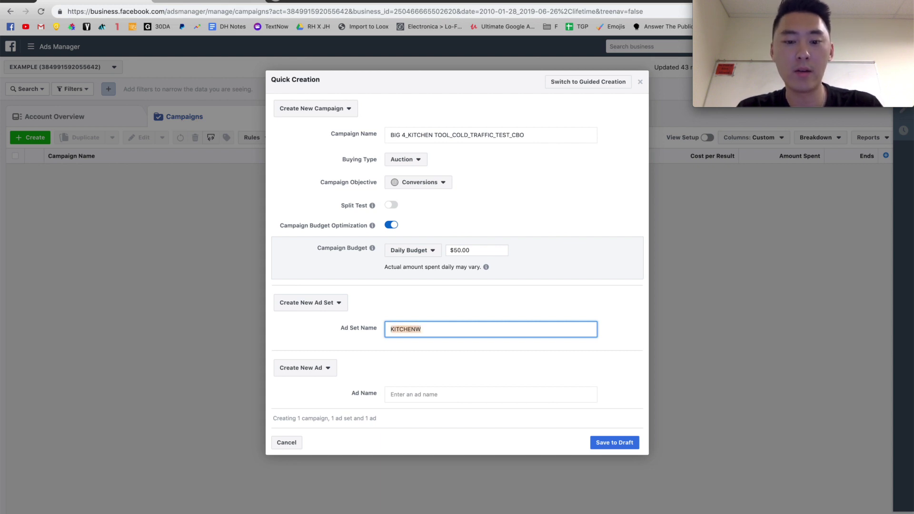
type("Kitchenware - 23+")
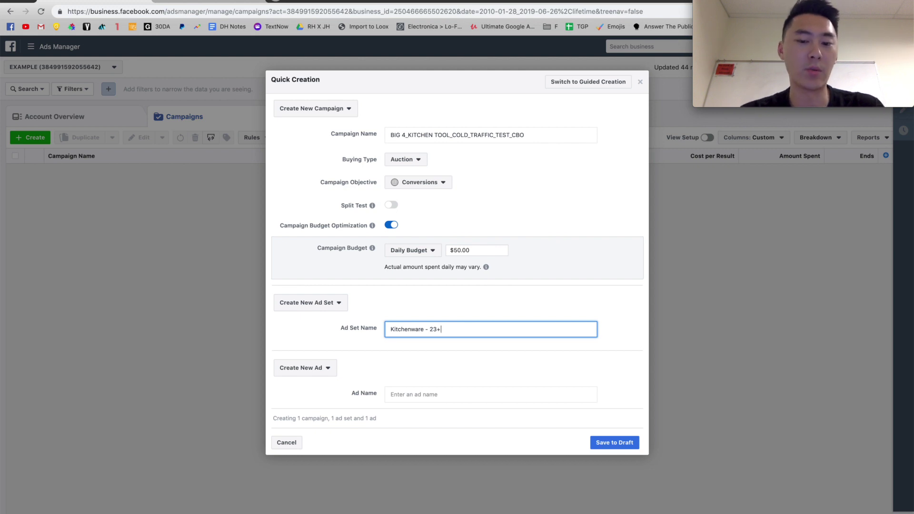
left_click(416, 396)
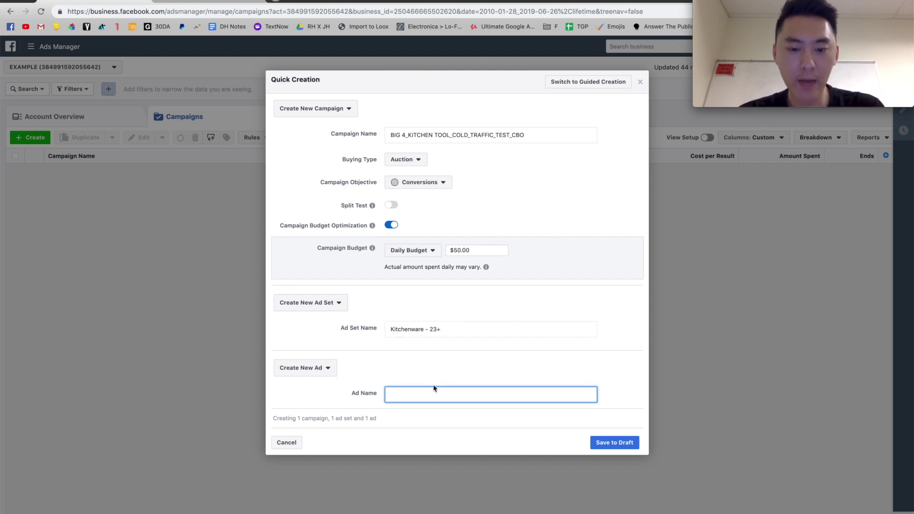
type("Kitch")
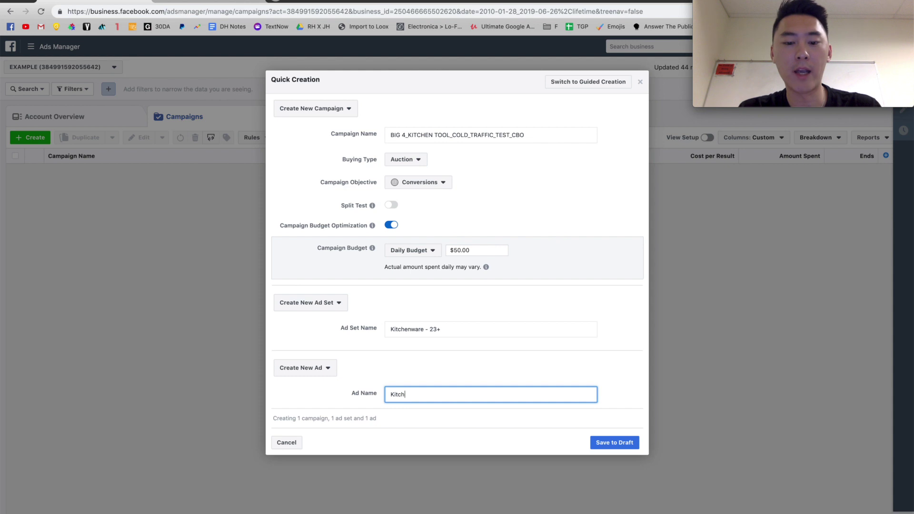
type("enware Creative 1")
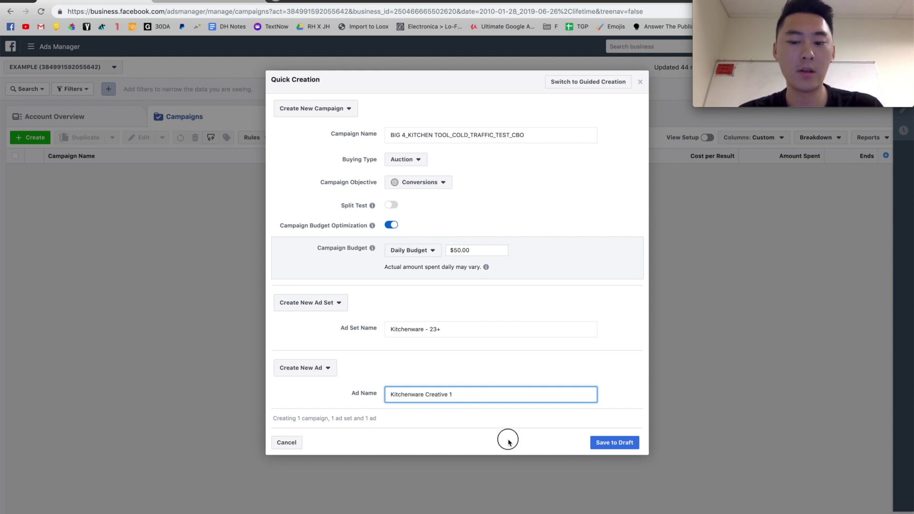
left_click(614, 442)
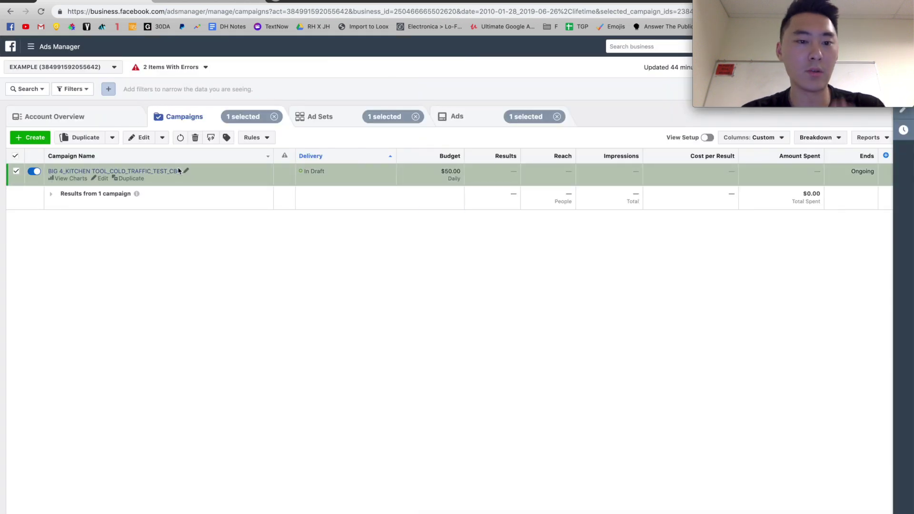
left_click(178, 170)
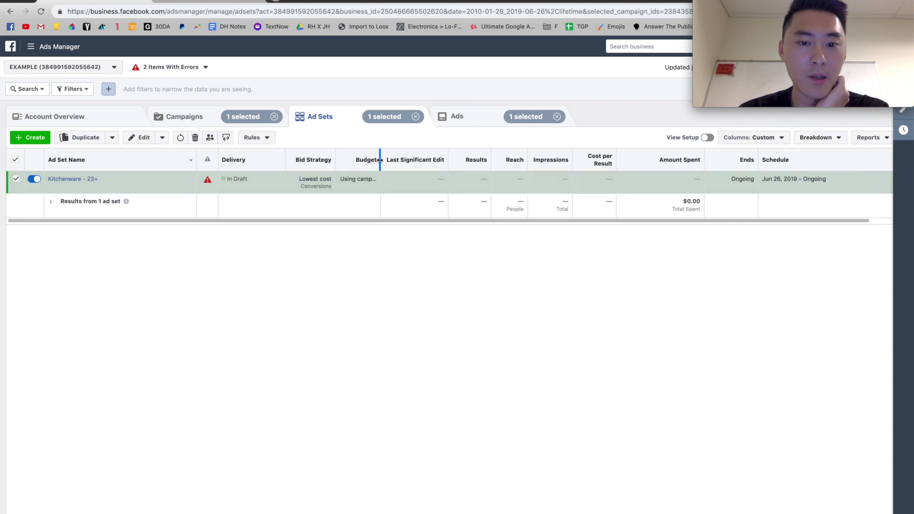
Open the Kitchenware - 23+ ad set for editing and set its conversion event to Purchase
left_click_drag(380, 160, 397, 159)
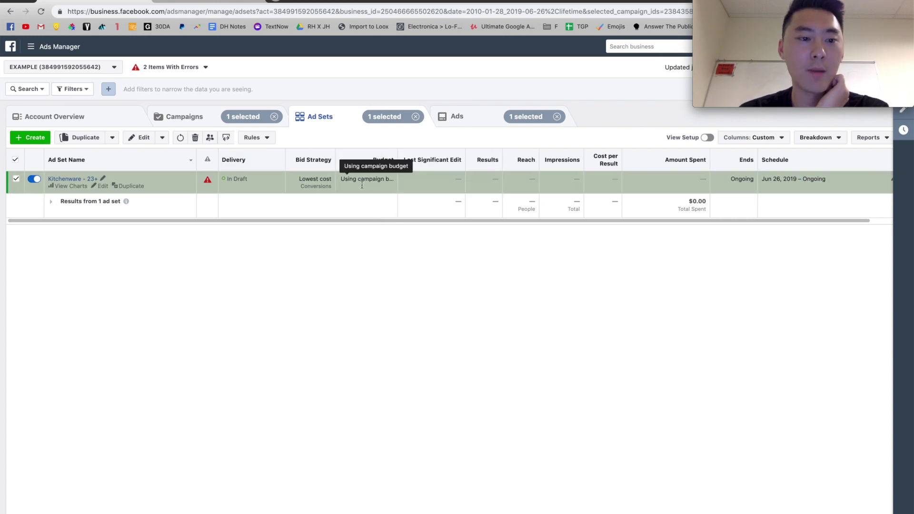
left_click(103, 186)
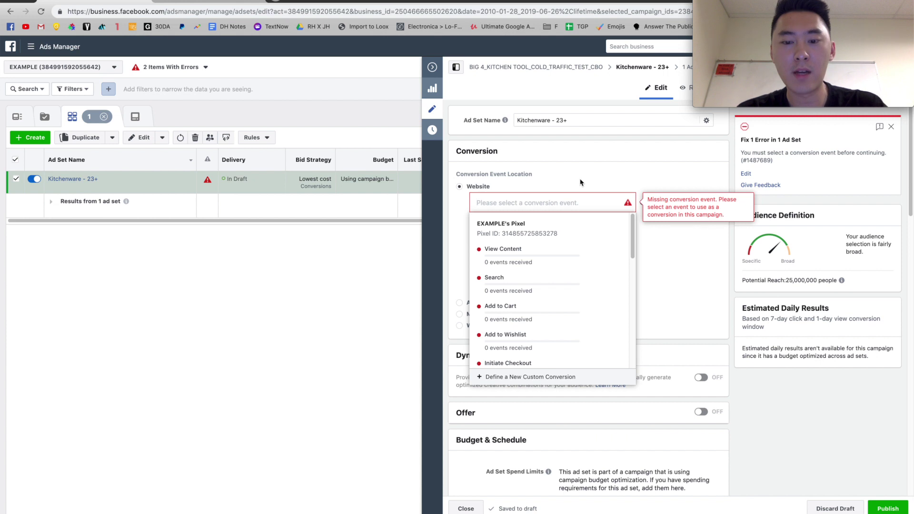
type("pur")
left_click(543, 252)
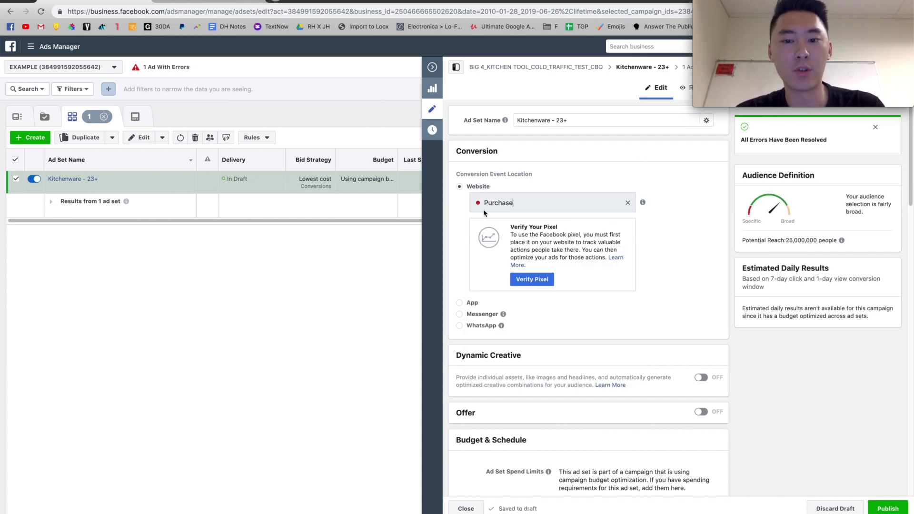
scroll(688, 213, "down", 1)
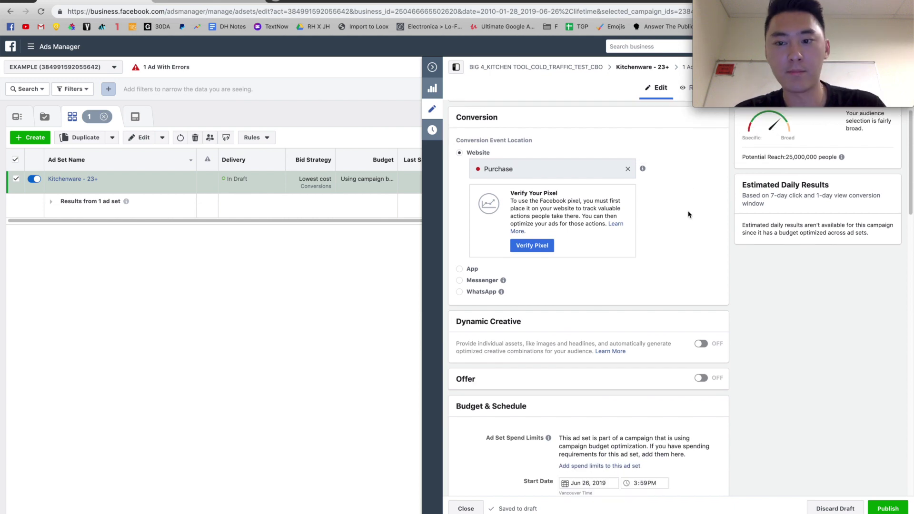
scroll(648, 212, "up", 1)
scroll(611, 299, "down", 3)
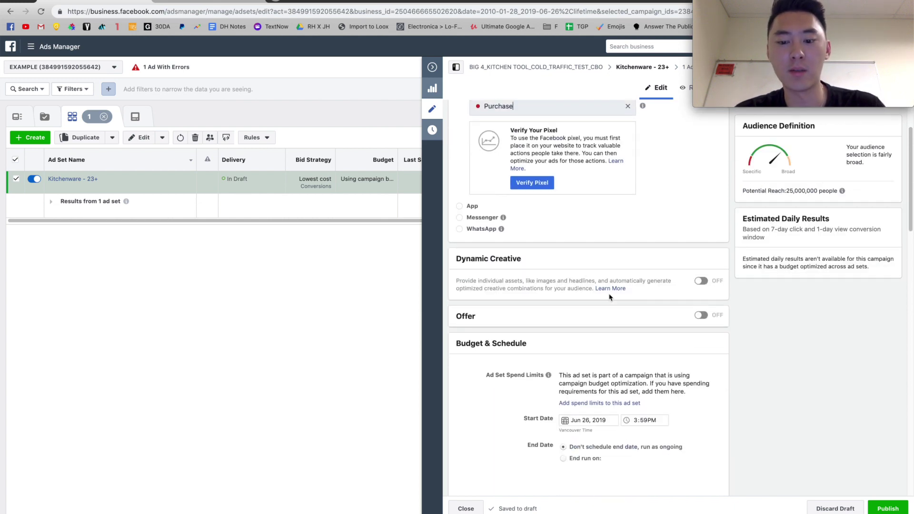
scroll(633, 414, "down", 9)
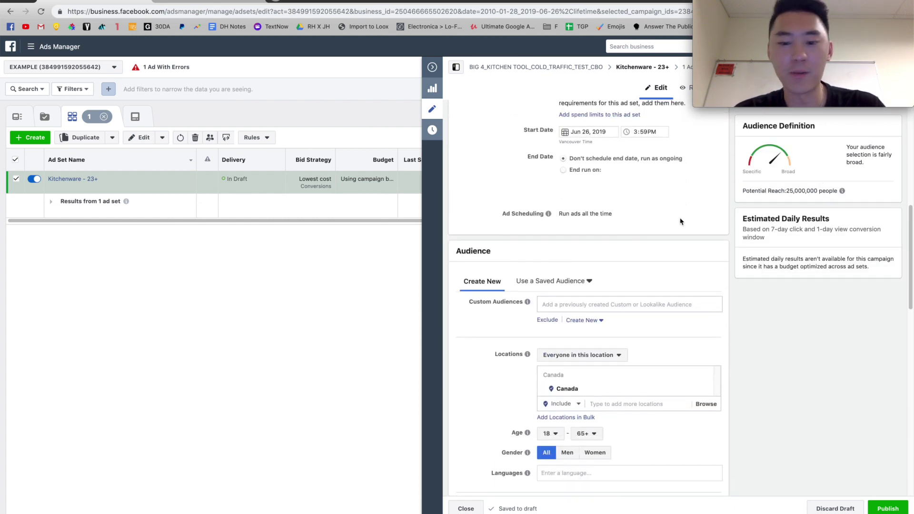
Target people living in the United States and United Kingdom
left_click(607, 343)
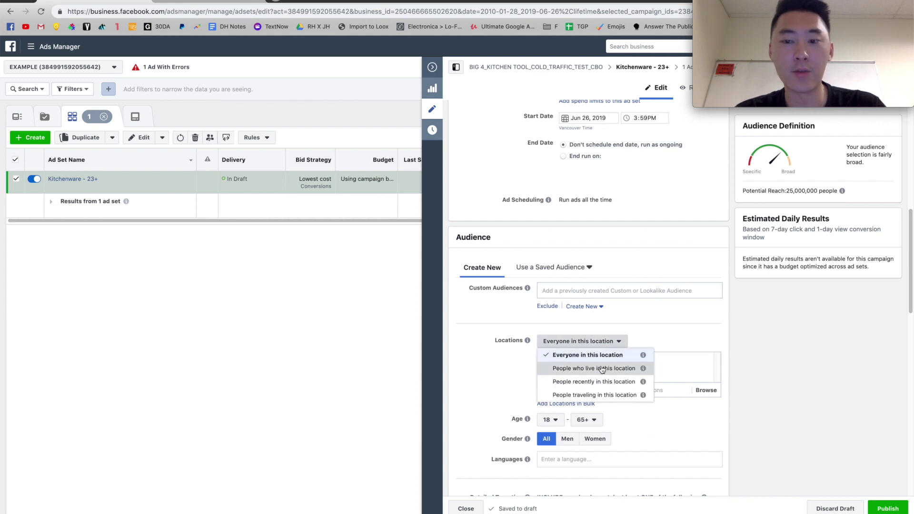
left_click(602, 368)
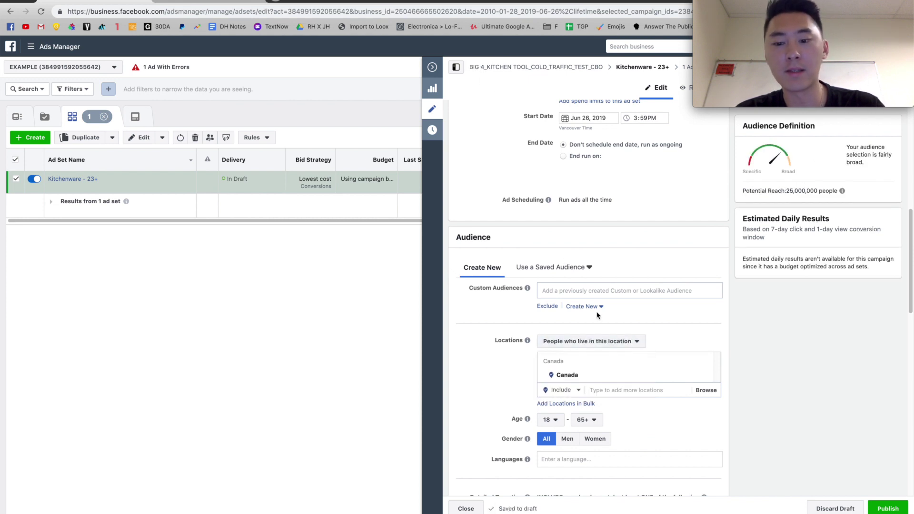
left_click(620, 391)
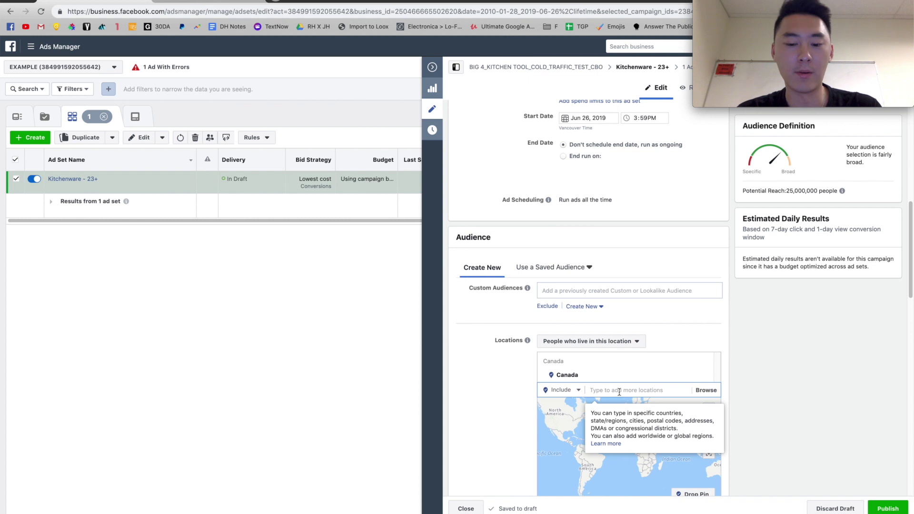
type("united states")
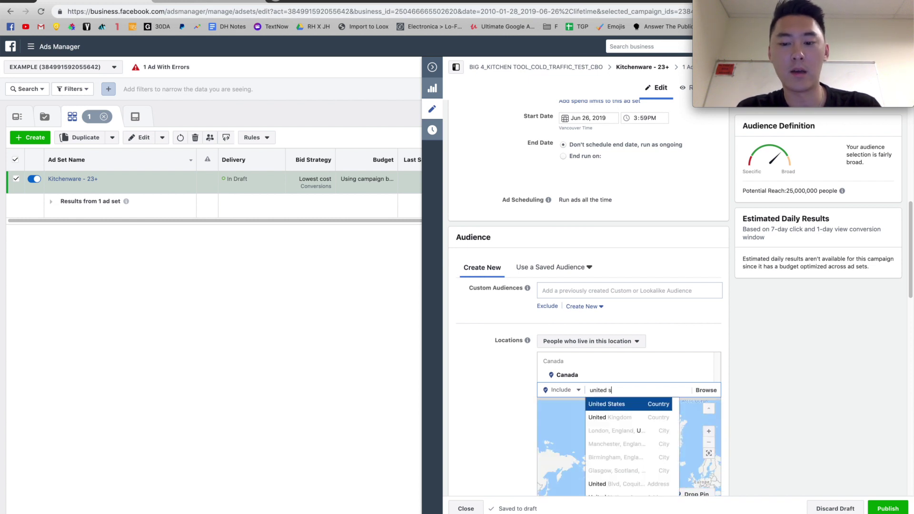
left_click(607, 405)
type("united king")
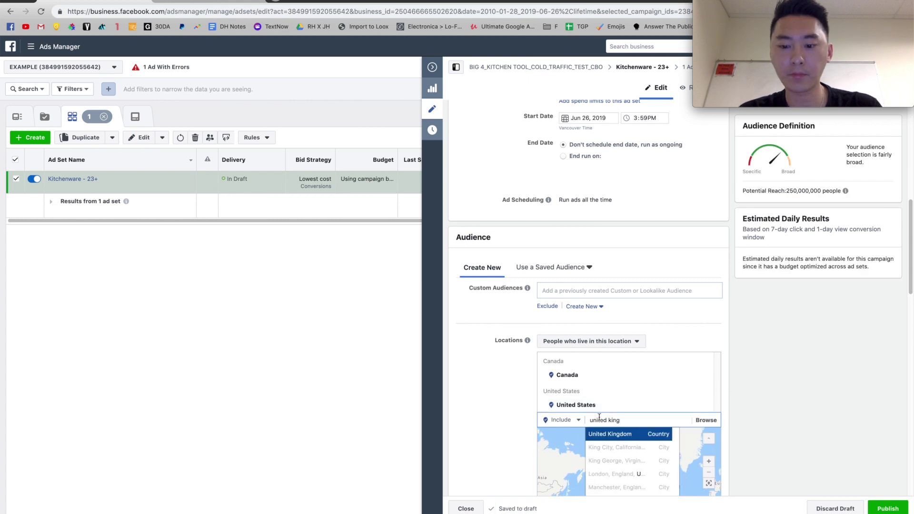
left_click(600, 435)
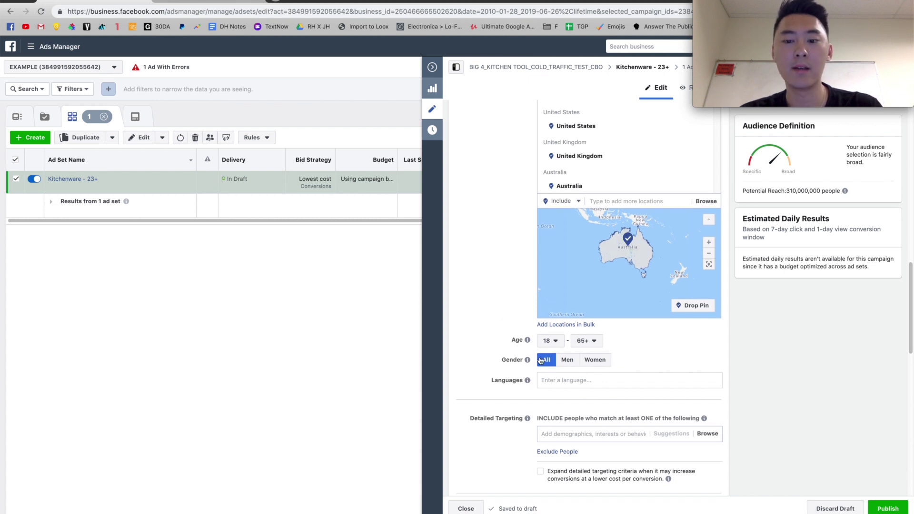
Set the minimum age to 23 and add Kitchenware as a detailed targeting interest
left_click(548, 341)
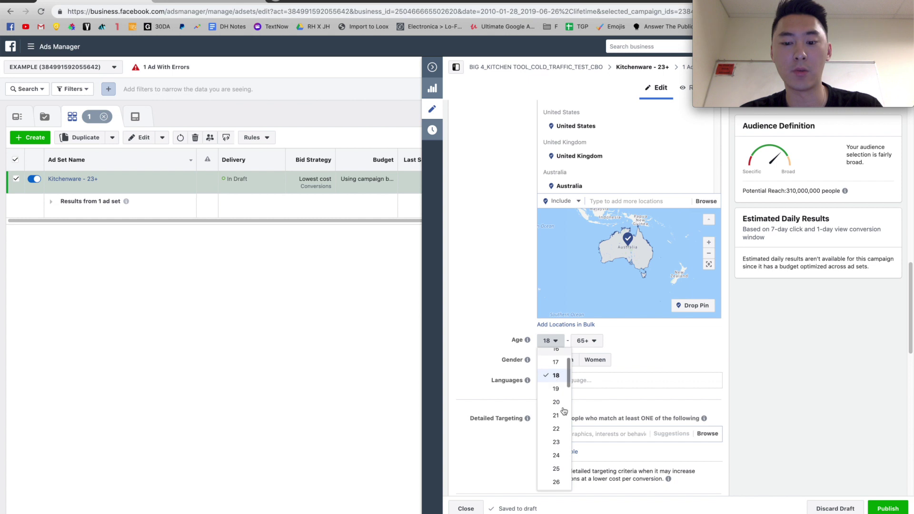
scroll(555, 405, "down", 1)
left_click(556, 441)
scroll(782, 409, "down", 2)
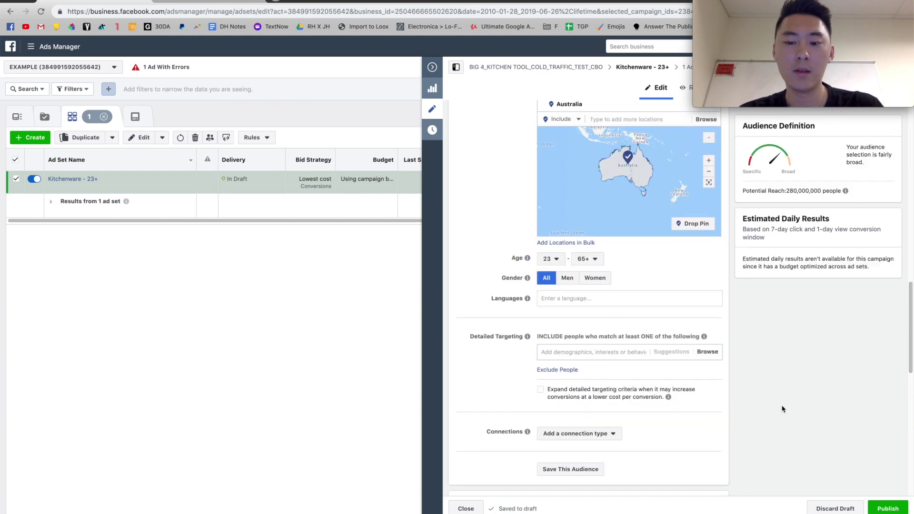
left_click(607, 349)
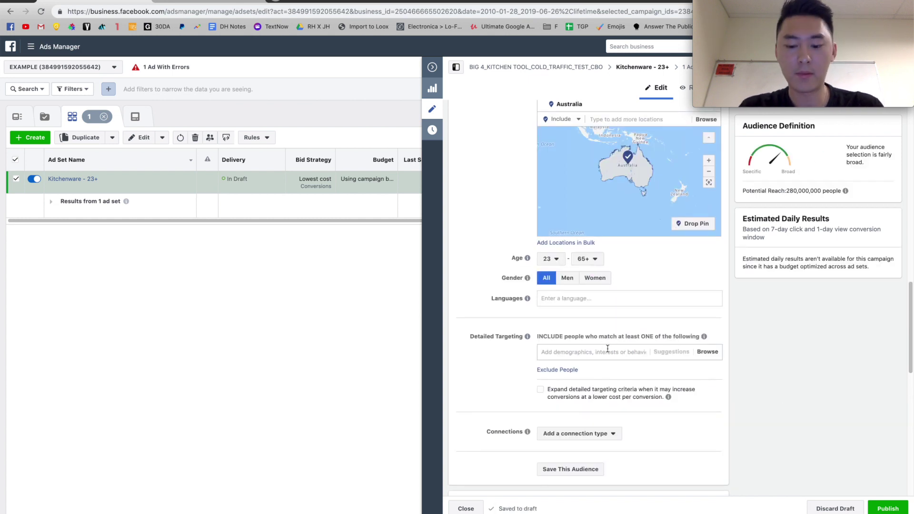
type("kitchenware")
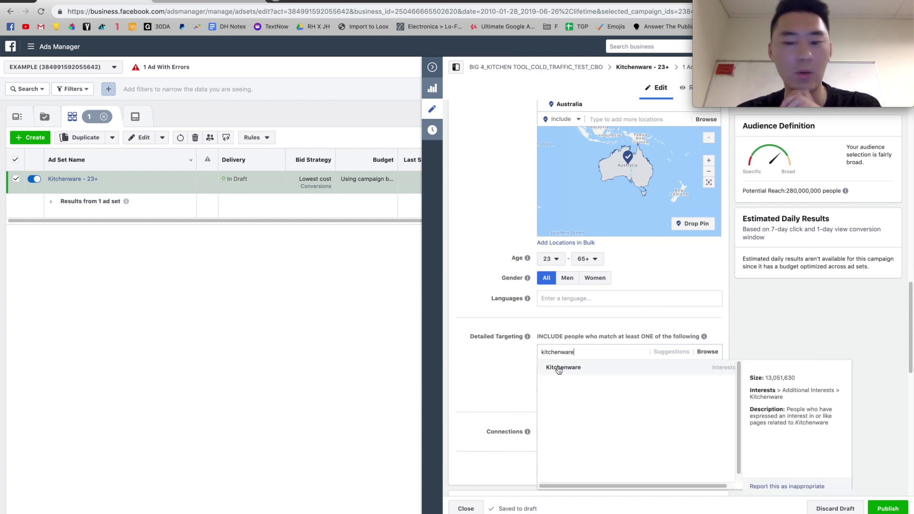
left_click(558, 369)
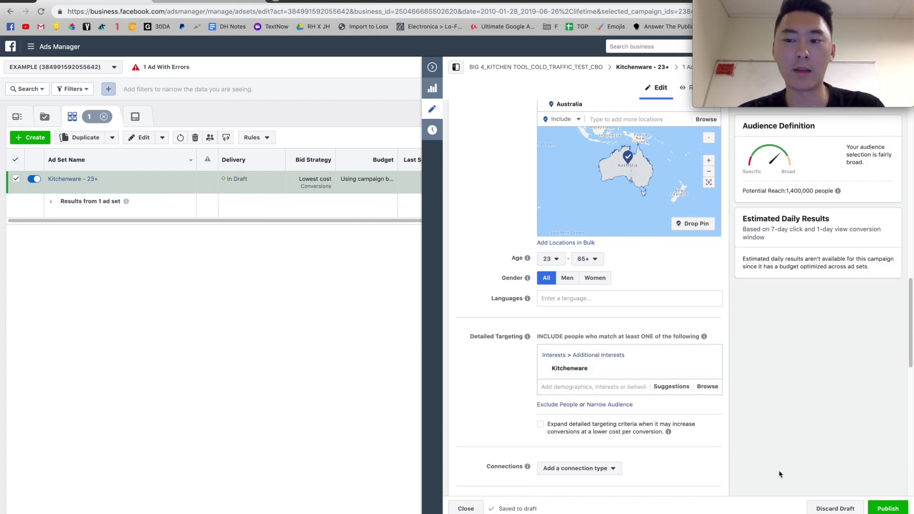
scroll(779, 473, "down", 7)
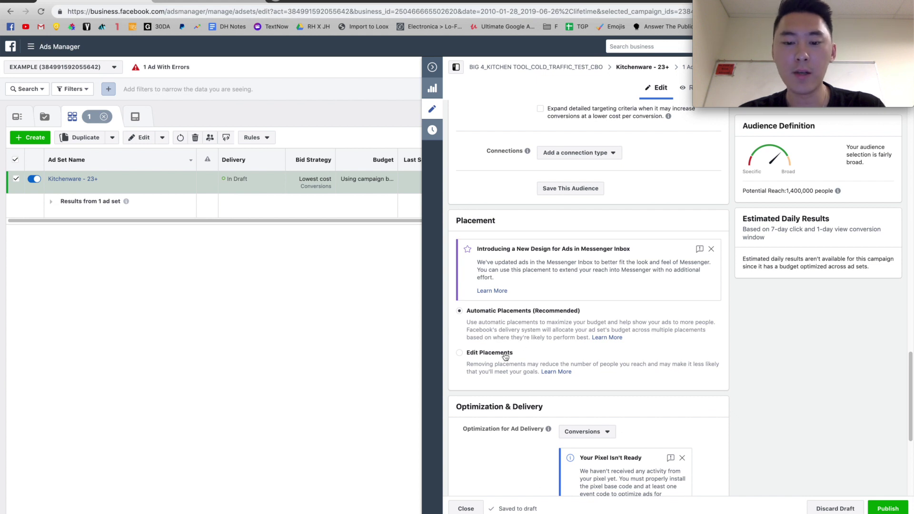
left_click(522, 354)
scroll(702, 374, "down", 2)
scroll(702, 374, "down", 3)
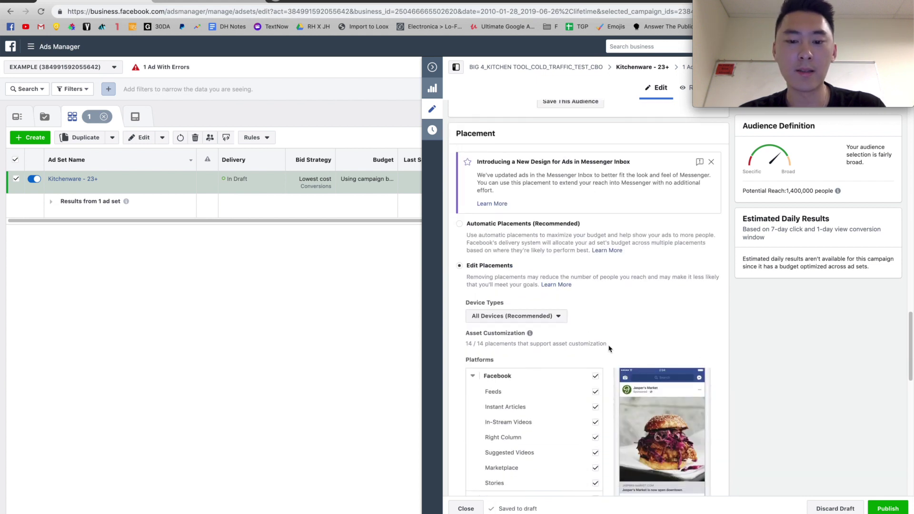
left_click(536, 215)
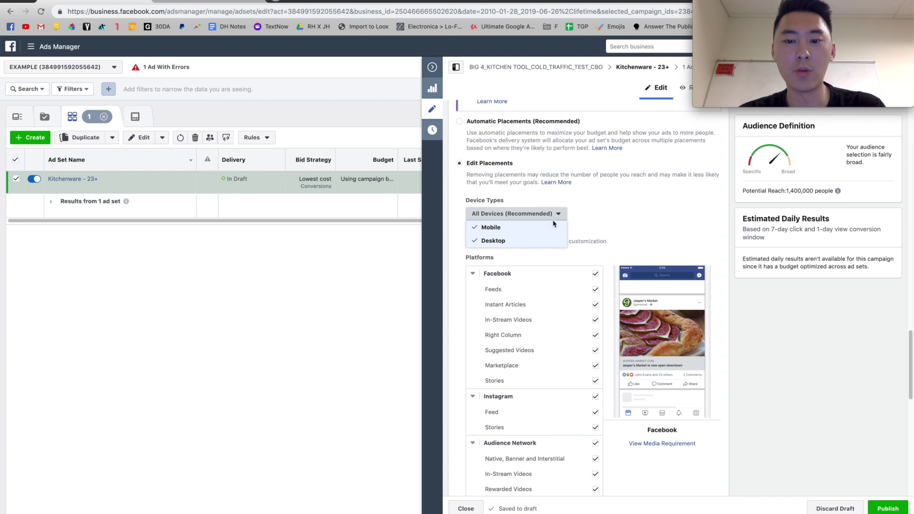
left_click(700, 221)
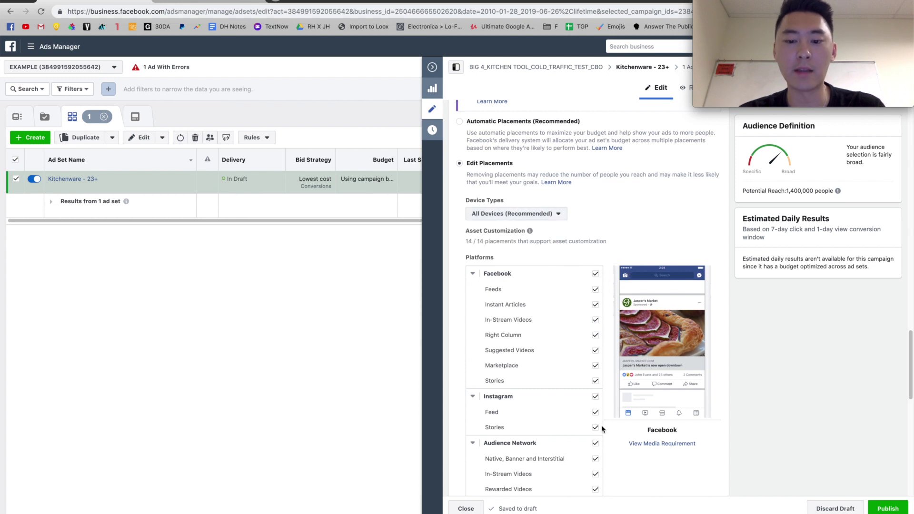
mouse_move(603, 429)
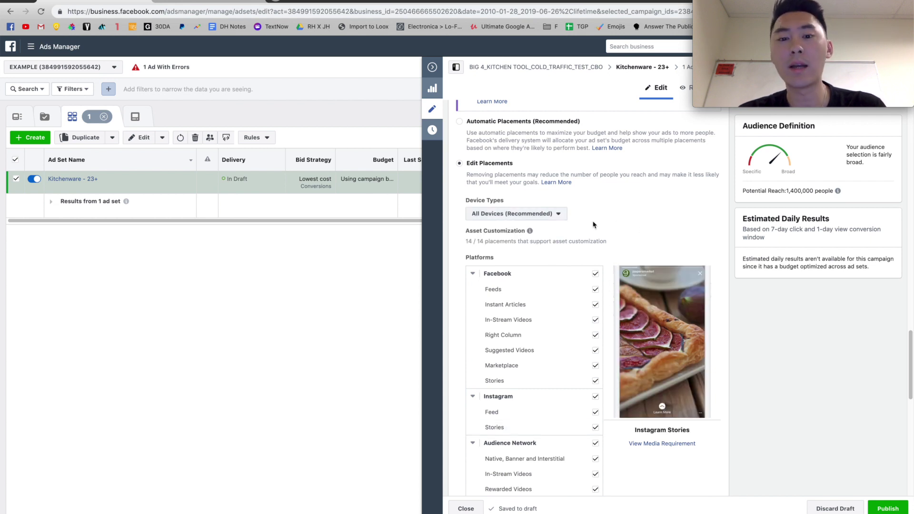
scroll(593, 225, "up", 1)
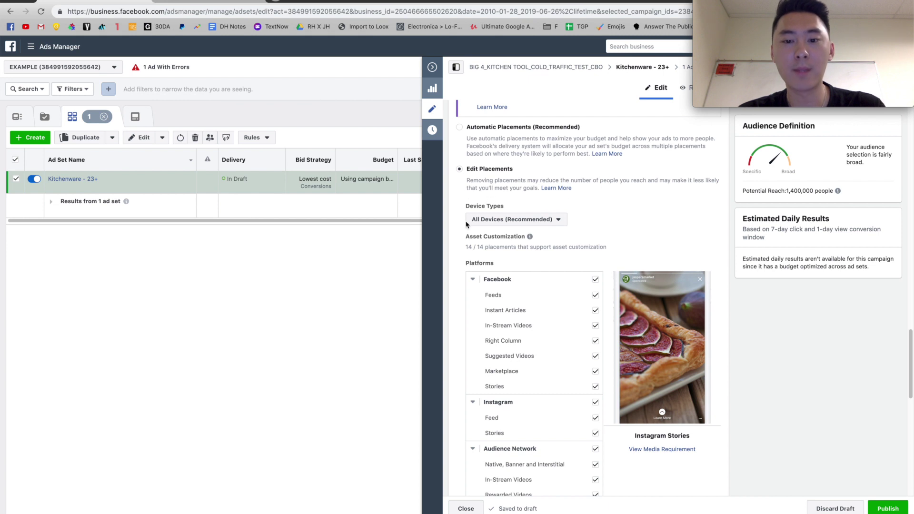
left_click(493, 135)
scroll(486, 162, "up", 2)
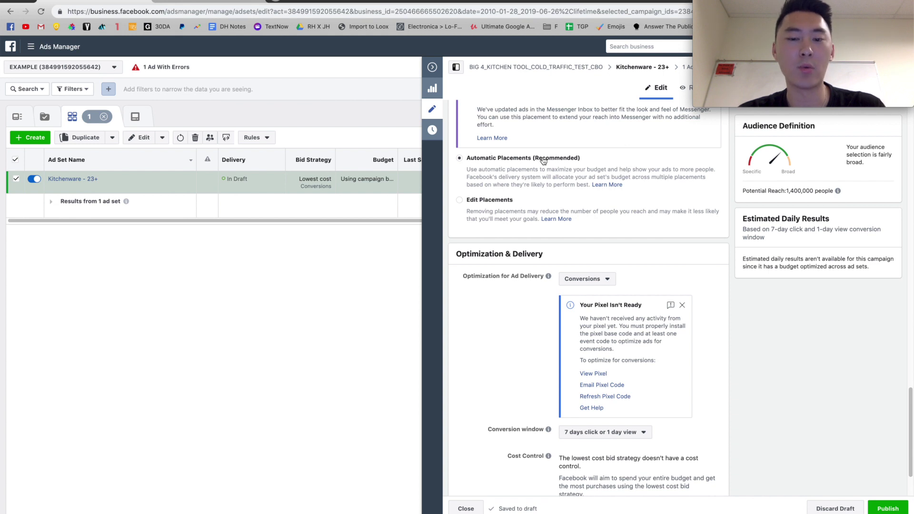
scroll(775, 378, "down", 2)
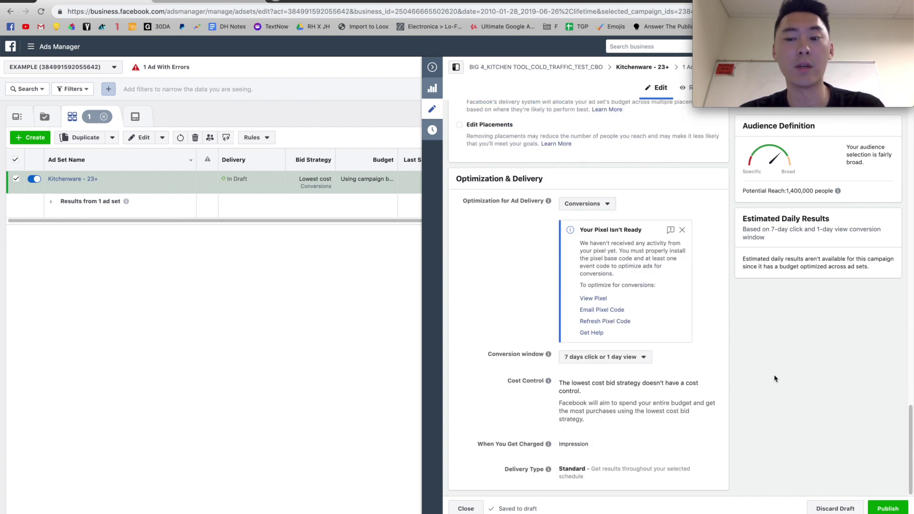
Dismiss the pixel warning, keep the 7-day click or 1-day view window, and close the ad set panel
left_click(682, 230)
scroll(738, 348, "up", 4)
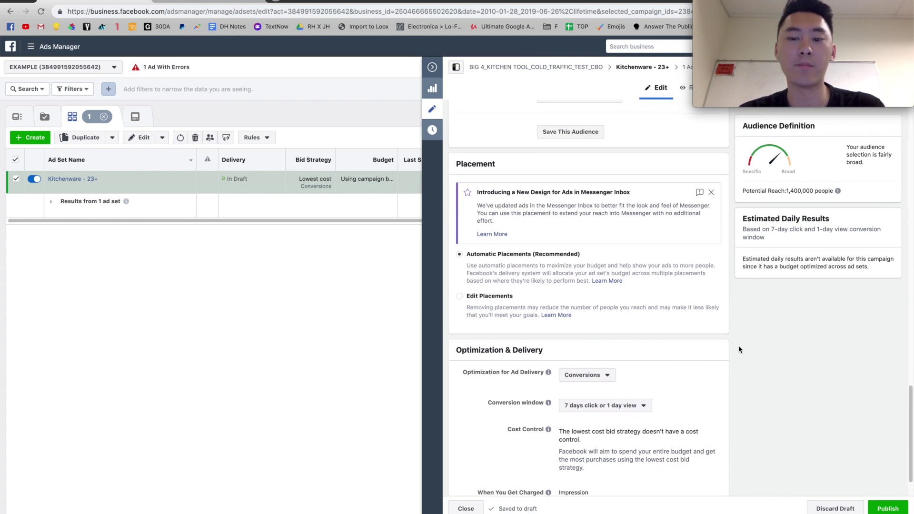
scroll(739, 350, "down", 1)
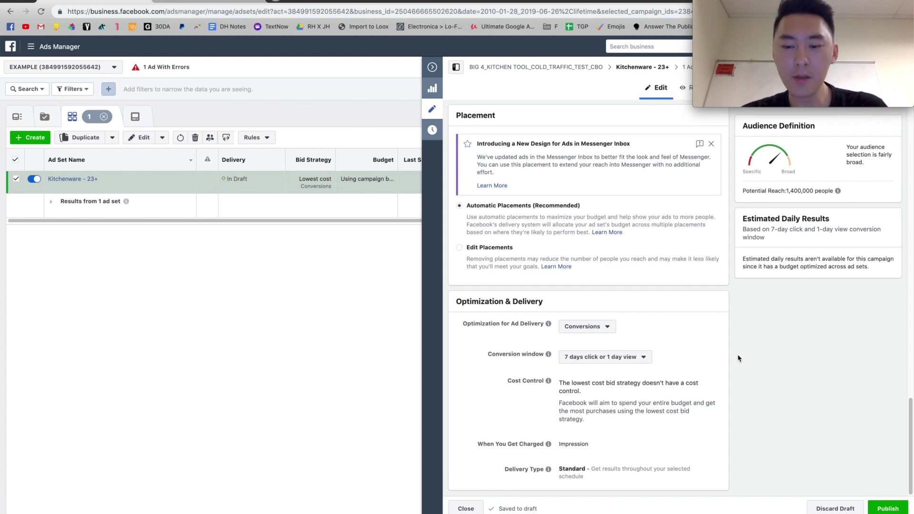
left_click(636, 361)
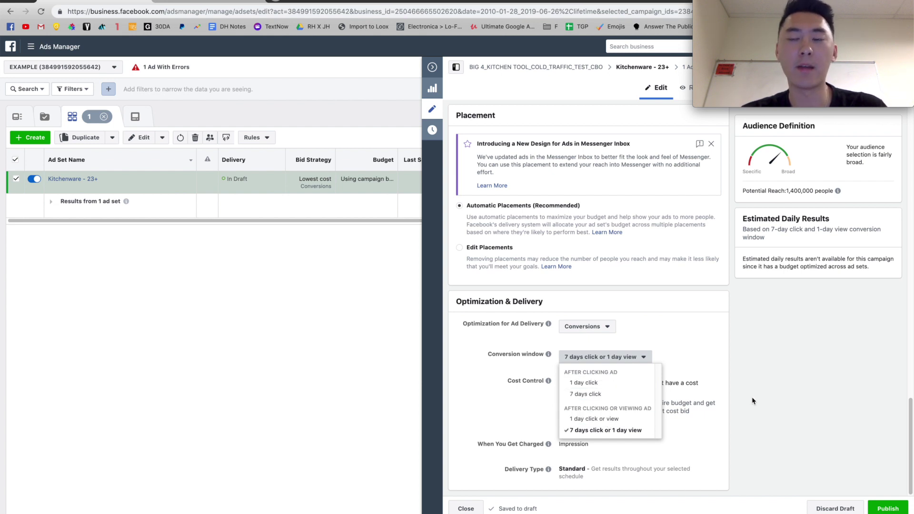
left_click(764, 414)
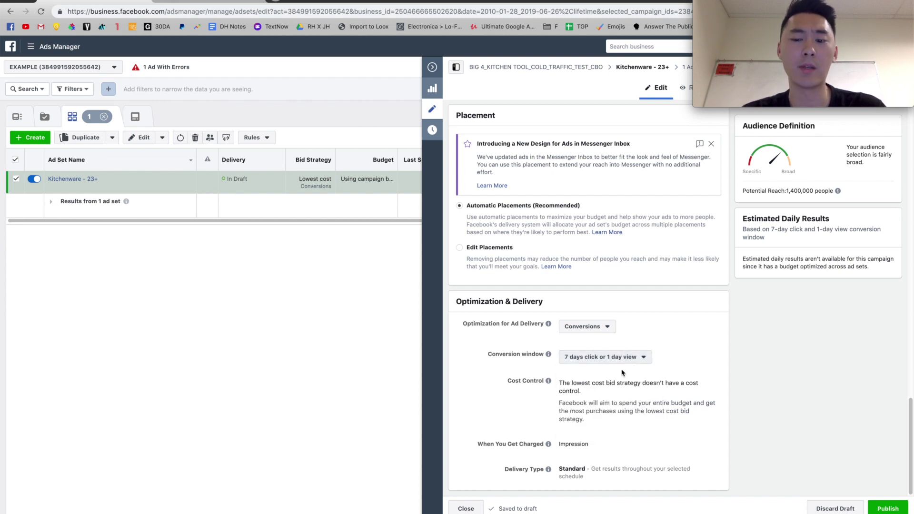
left_click(431, 71)
Return from the Kitchenware - 23+ ads to the full ad set list with selections cleared
left_click(86, 180)
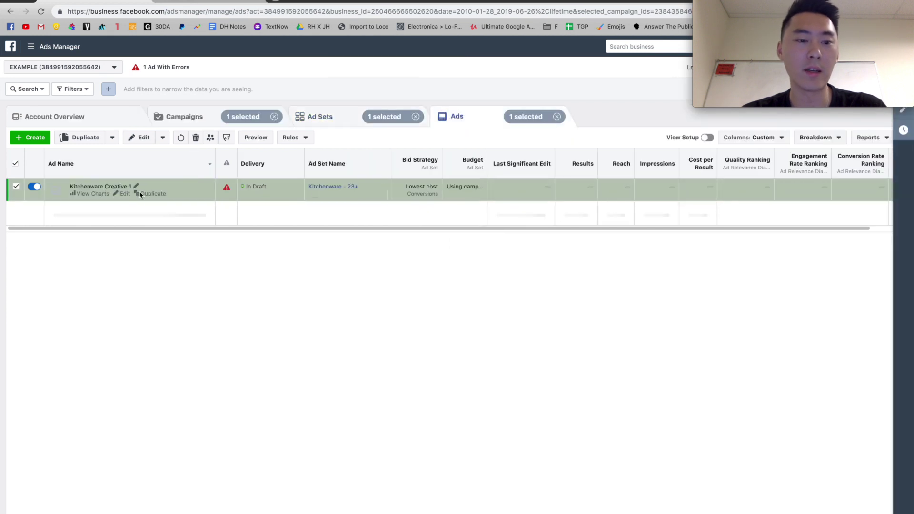
left_click(331, 123)
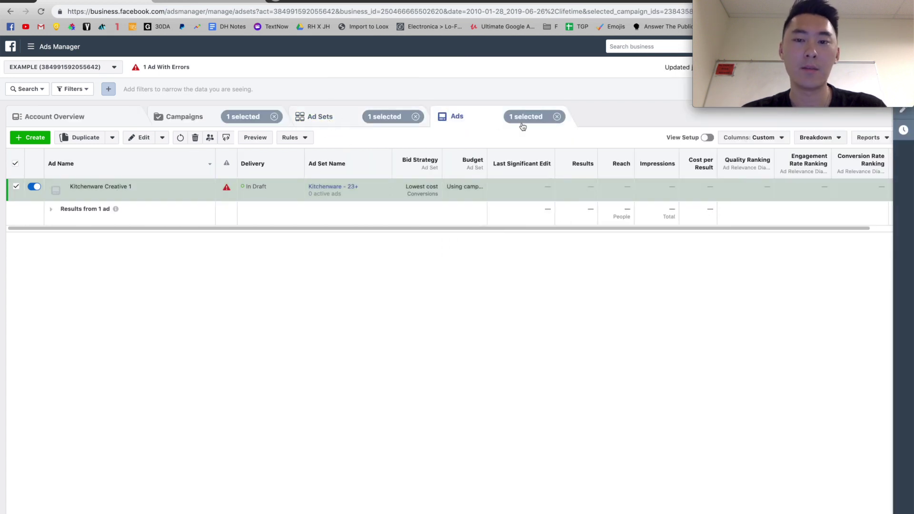
left_click(557, 116)
left_click(421, 119)
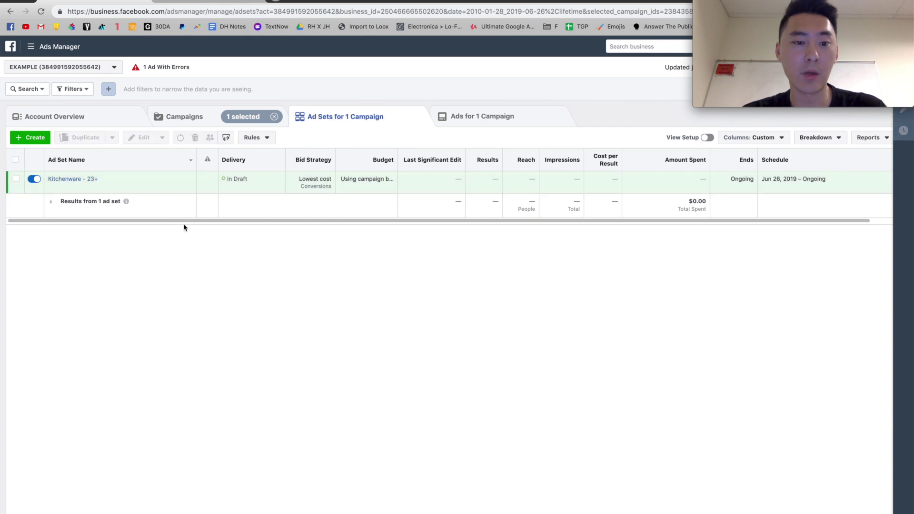
Duplicate the Kitchenware - 23+ ad set into its original campaign as 4 copies
mouse_move(126, 190)
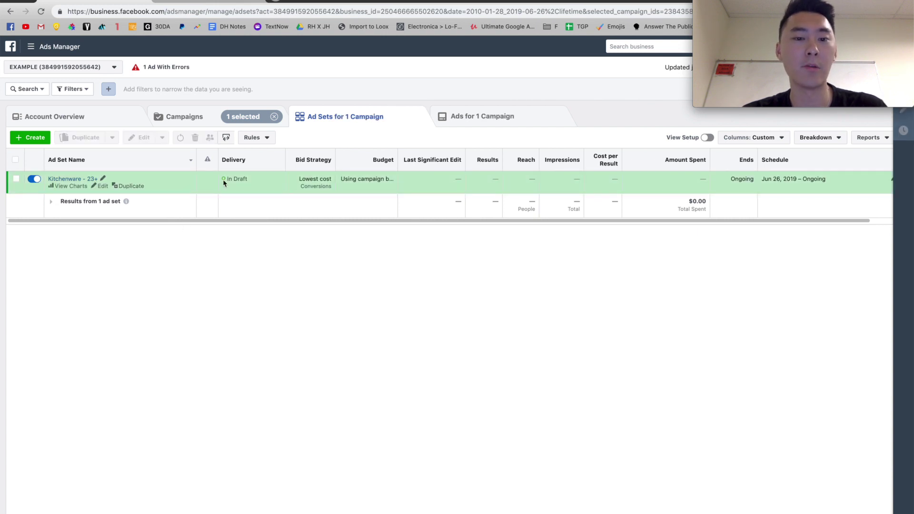
left_click(126, 187)
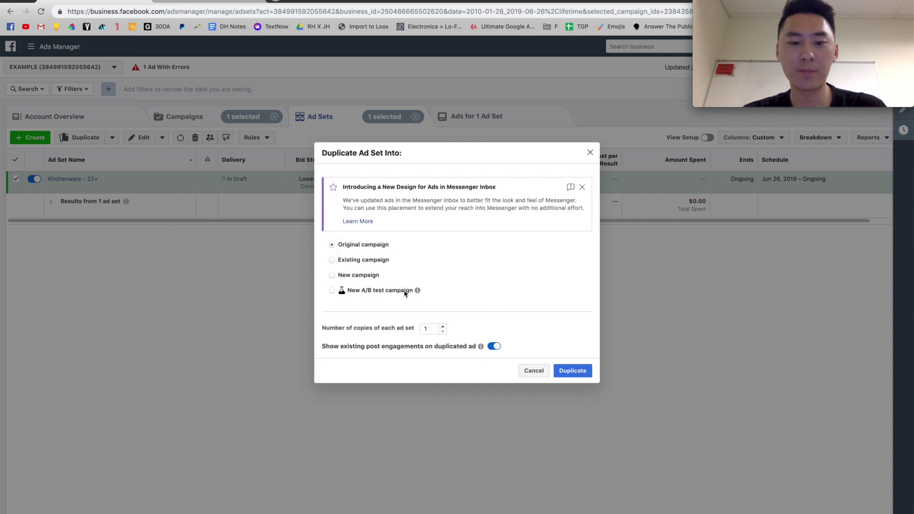
left_click(443, 326)
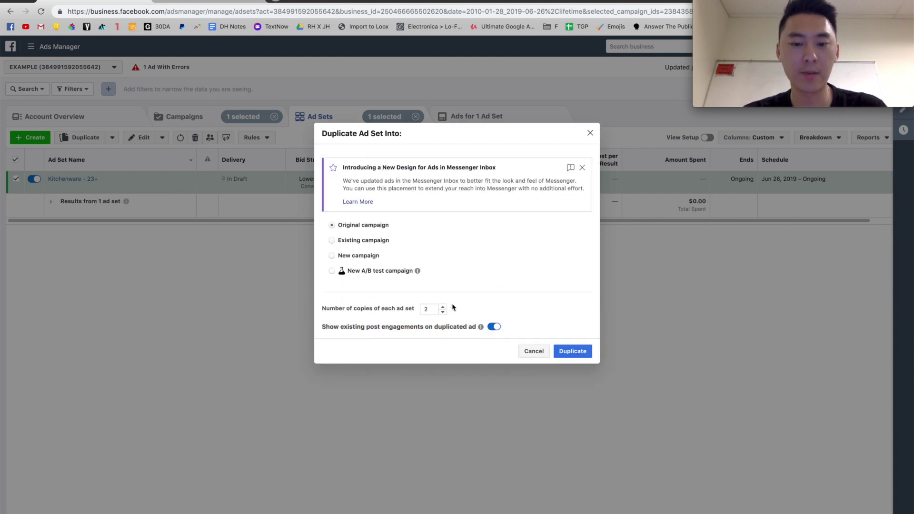
left_click(443, 306)
left_click(443, 307)
left_click(573, 355)
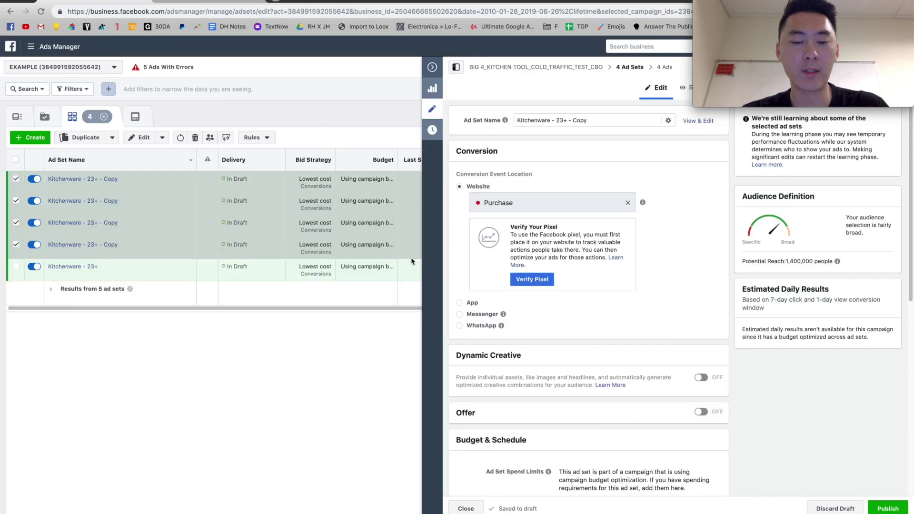
left_click(456, 70)
Add Cooking as a detailed targeting interest on the first copied ad set
left_click(456, 70)
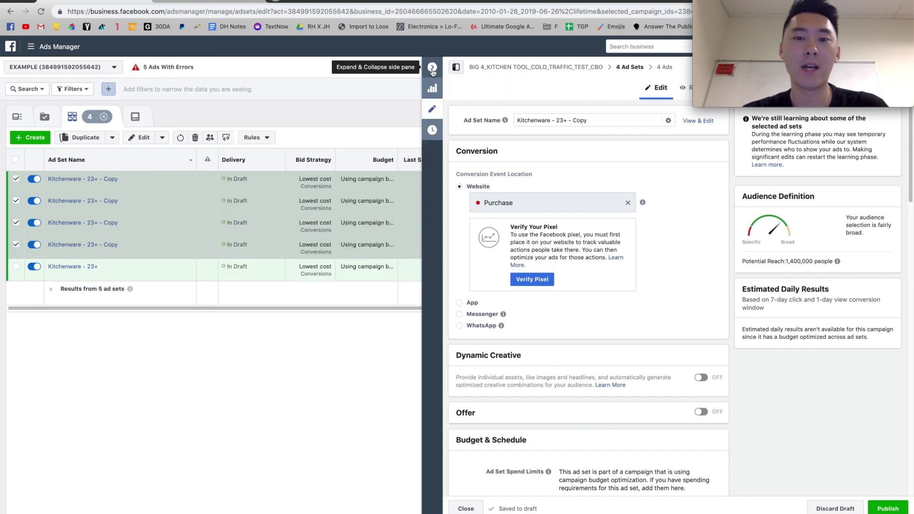
left_click(432, 70)
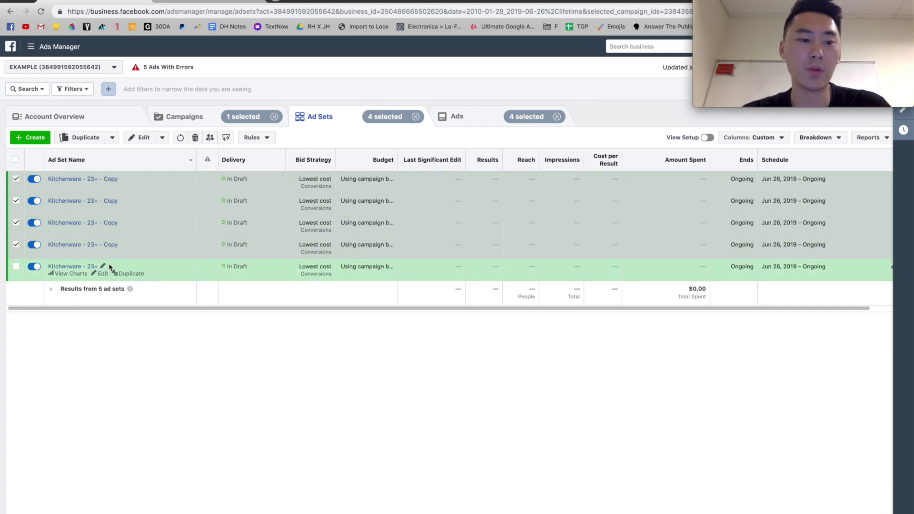
left_click(99, 185)
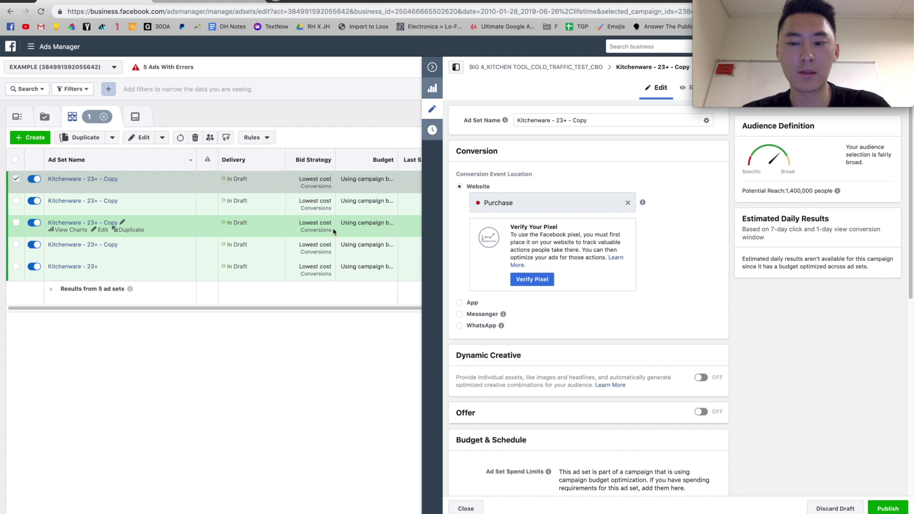
scroll(793, 360, "down", 15)
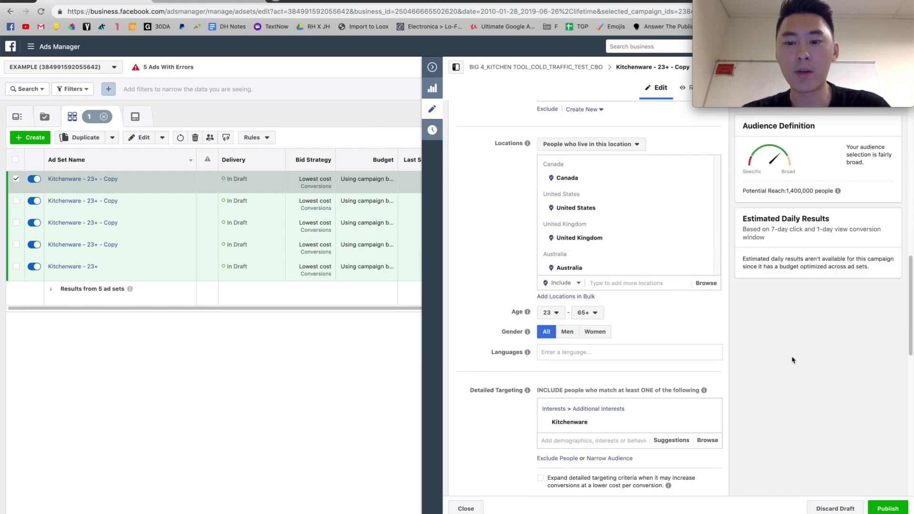
scroll(792, 360, "down", 3)
left_click(672, 292)
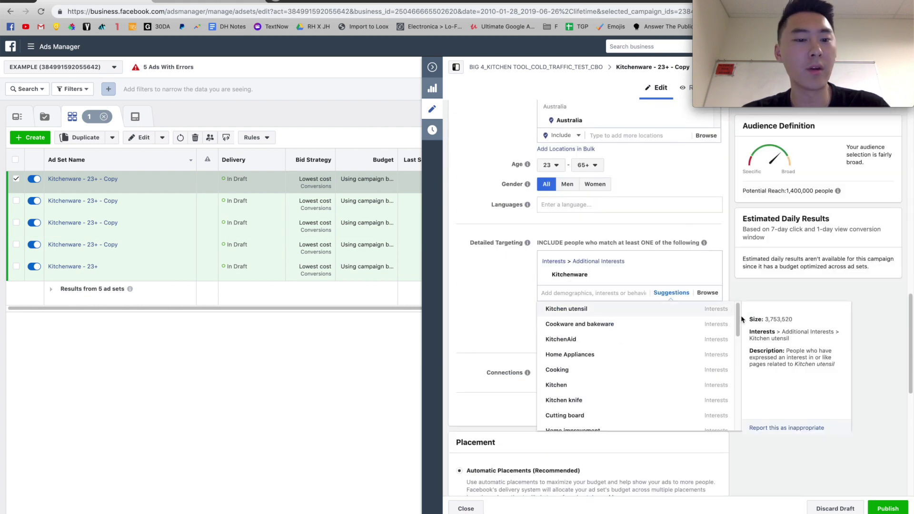
left_click(621, 374)
left_click(506, 327)
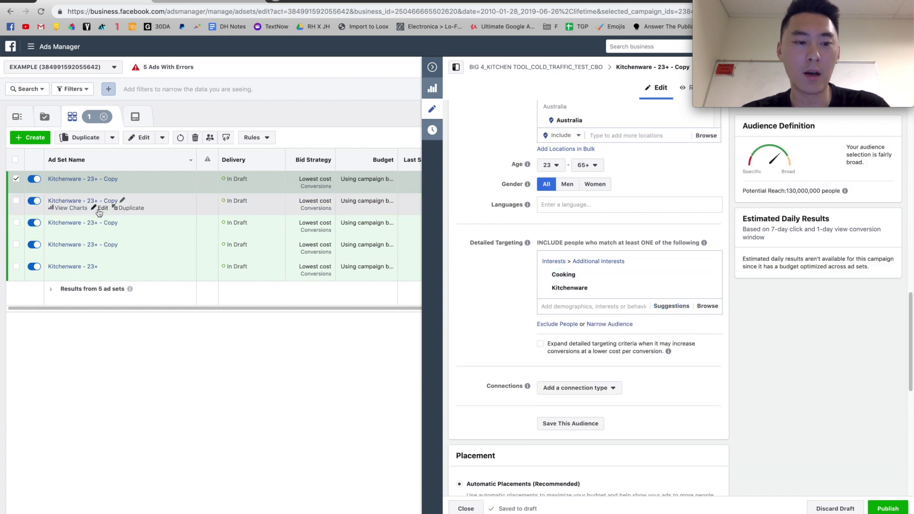
On the second copy, replace the Kitchenware interest with Recipes
left_click(100, 208)
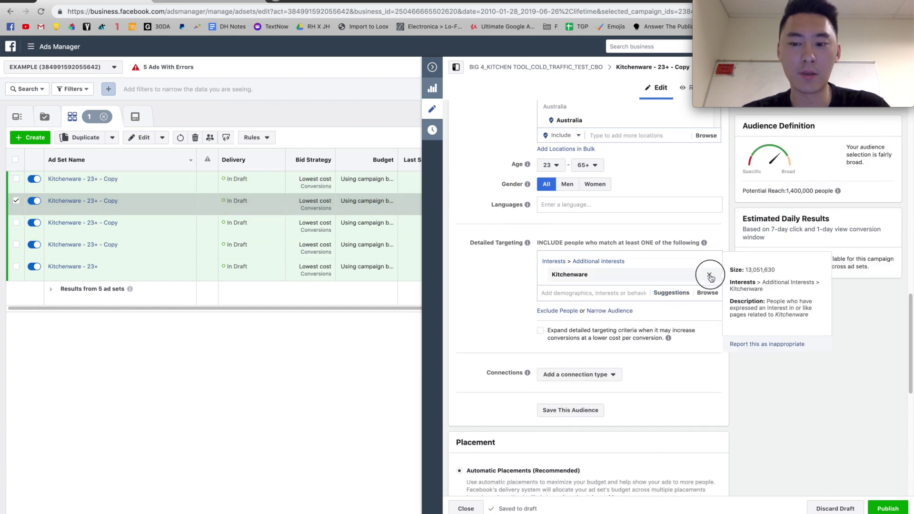
left_click(710, 275)
left_click(671, 258)
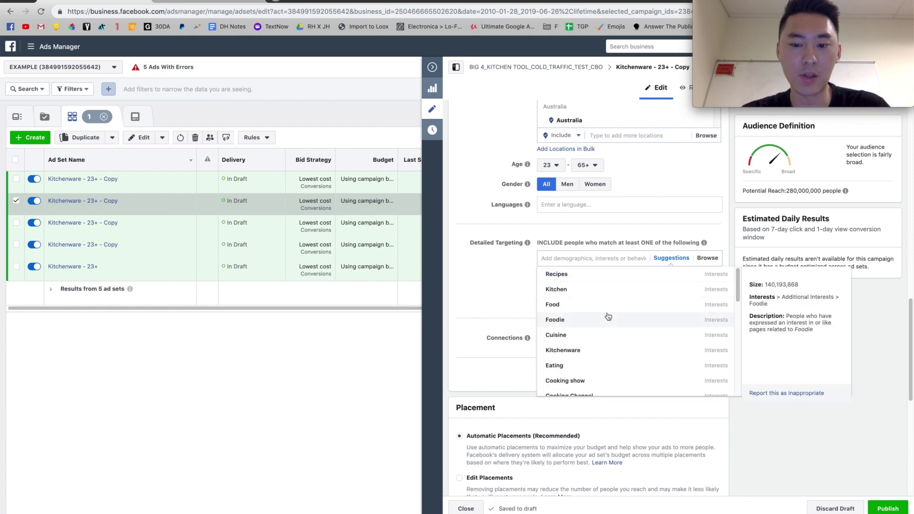
scroll(608, 317, "down", 1)
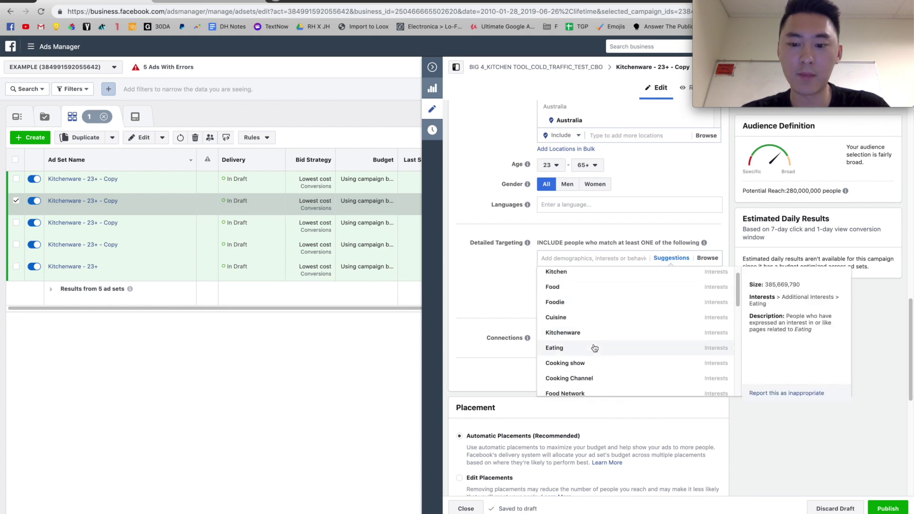
scroll(590, 342, "up", 1)
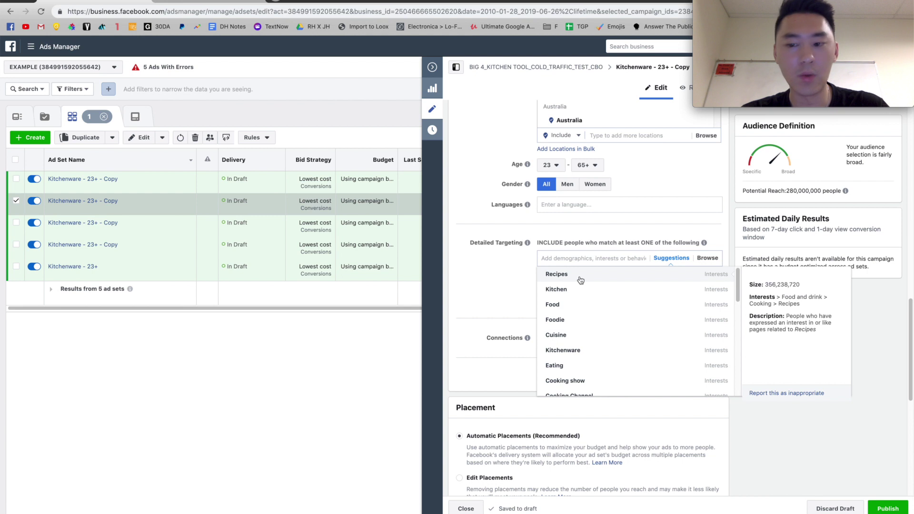
left_click(580, 280)
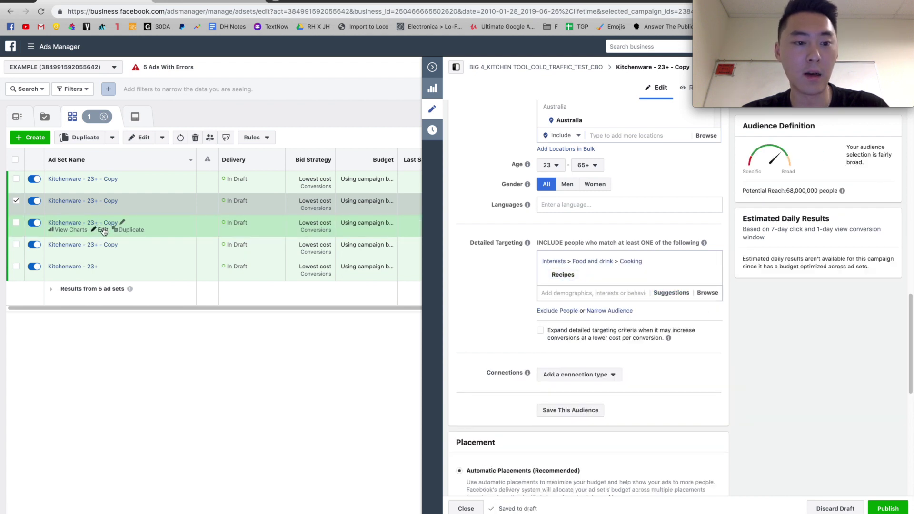
Add Cookbook as an interest on the third copy, then collapse the editing pane
left_click(104, 231)
left_click(671, 292)
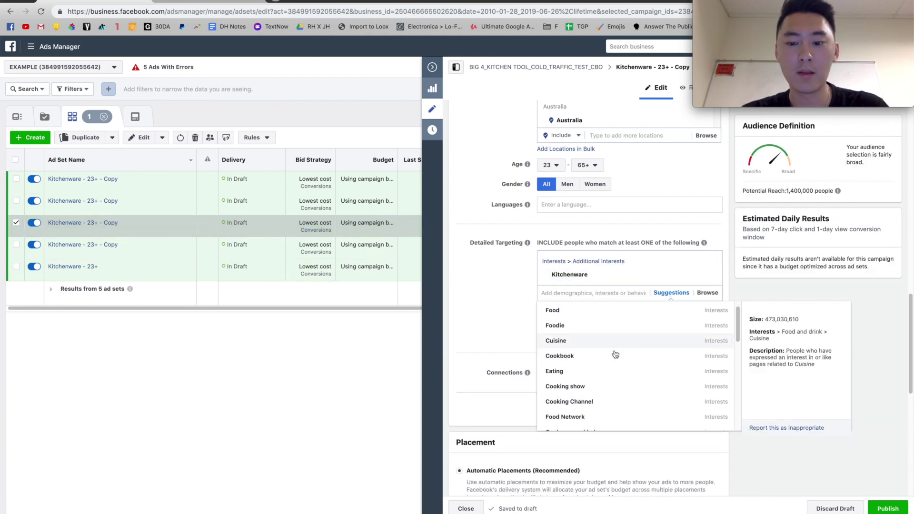
left_click(610, 354)
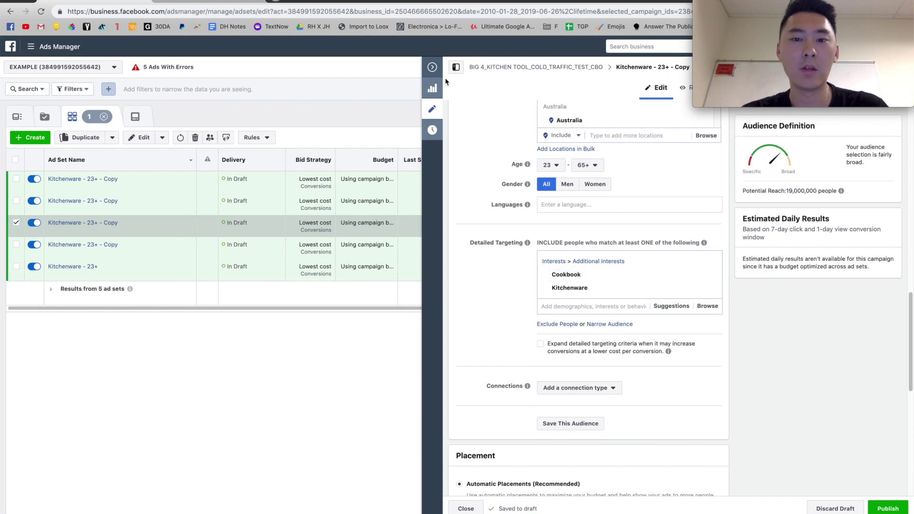
left_click(432, 67)
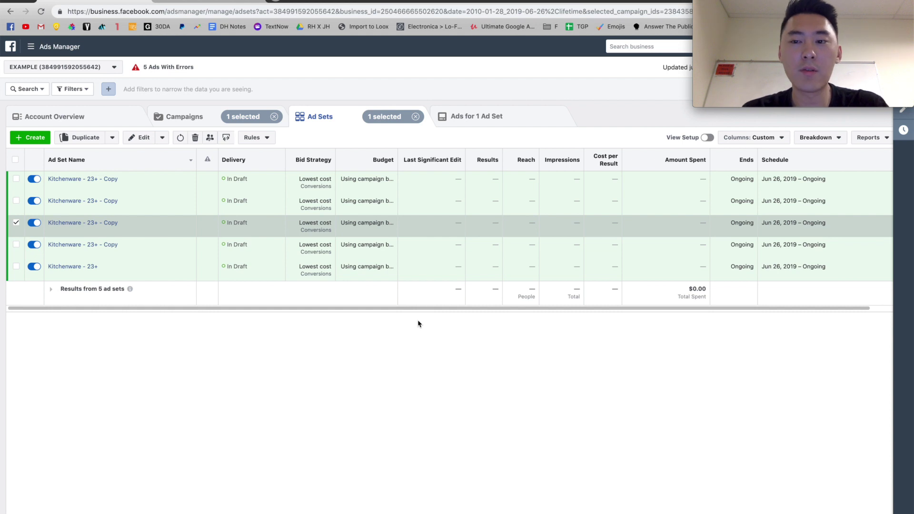
Show the unfiltered campaign list, then switch to the CBO testing presentation at slide 7
left_click(184, 125)
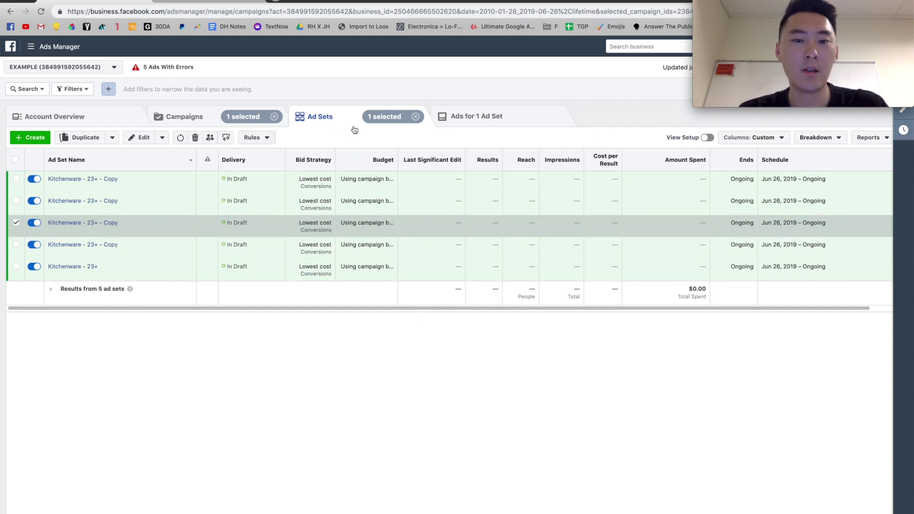
left_click(274, 117)
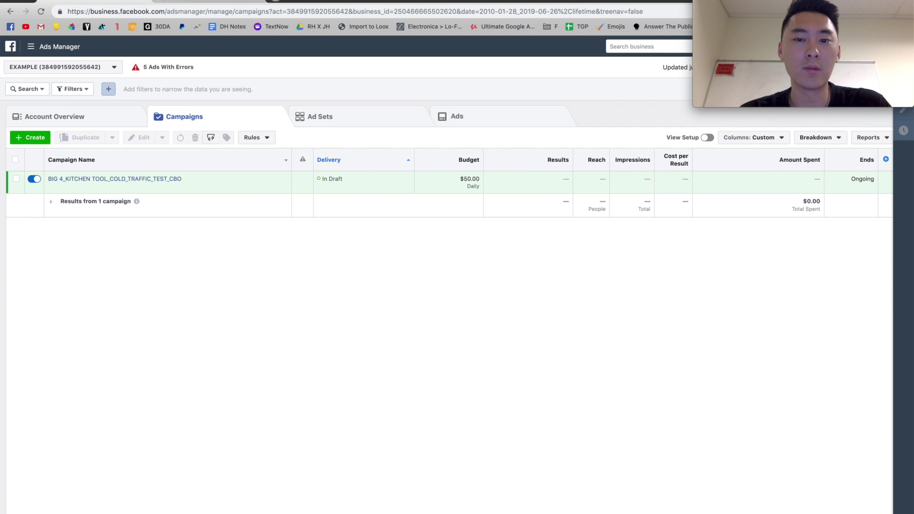
mouse_move(479, 180)
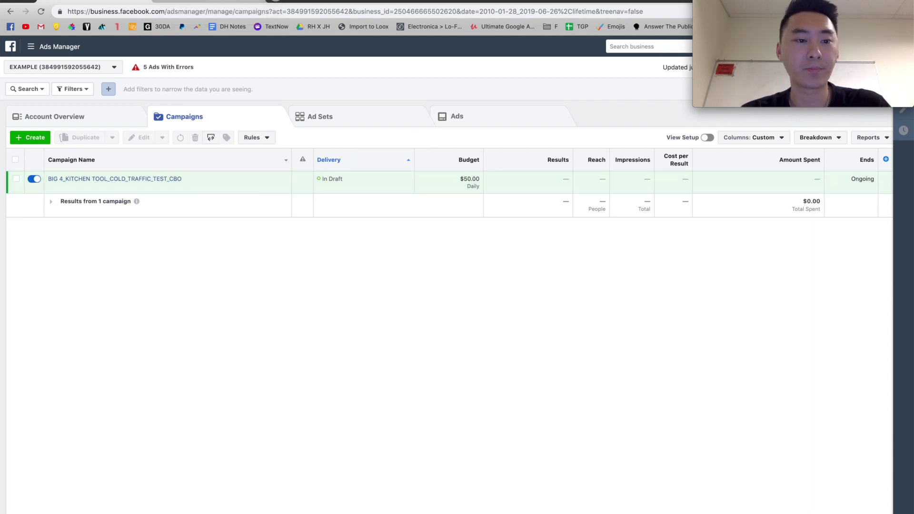
key("ctrl+Tab")
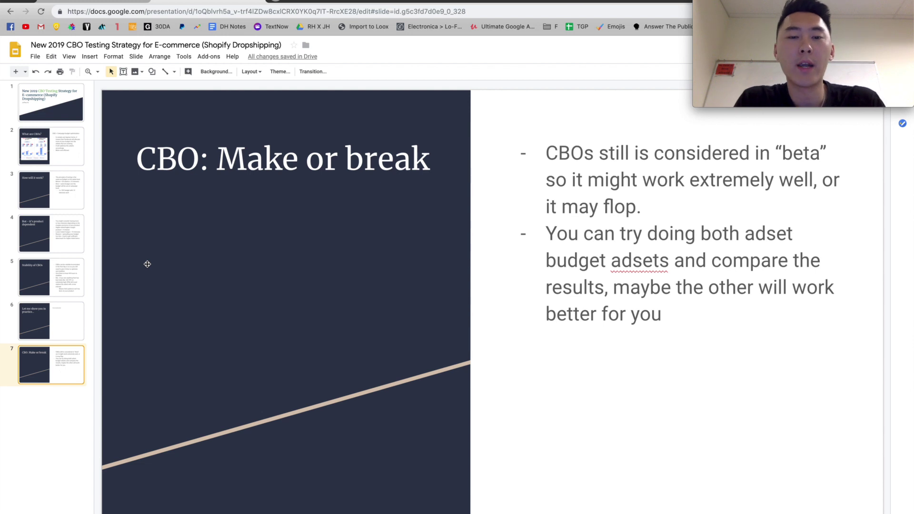